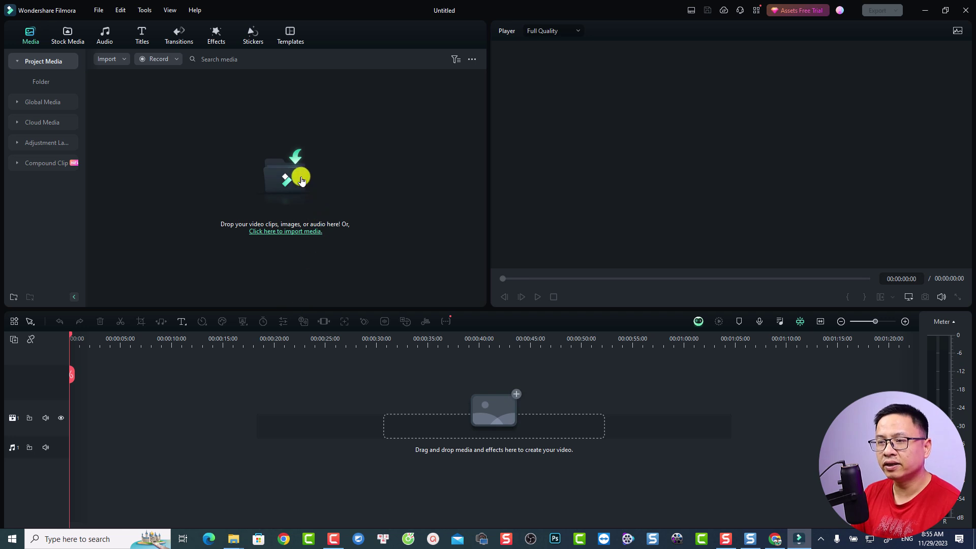
Import all video clips from the GoPro7 Trash folder into the project media
{"action": "left_click", "coordinate": [284, 180]}
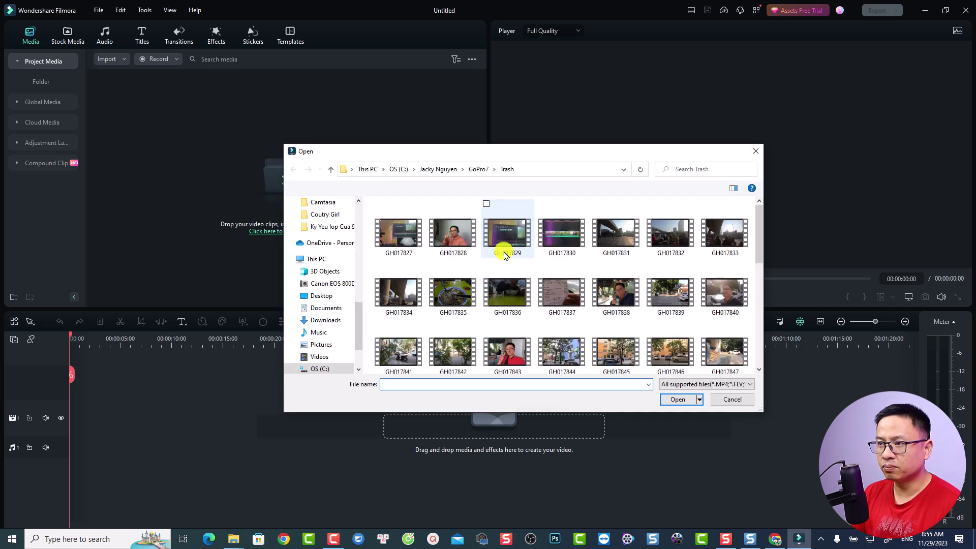
{"action": "left_click", "coordinate": [507, 238]}
{"action": "key", "text": "ctrl+a"}
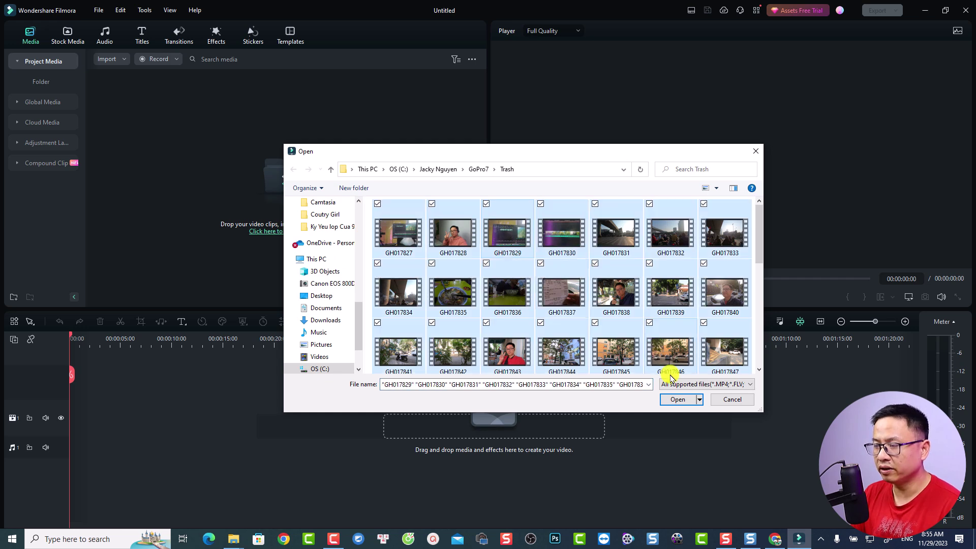
{"action": "left_click", "coordinate": [677, 399]}
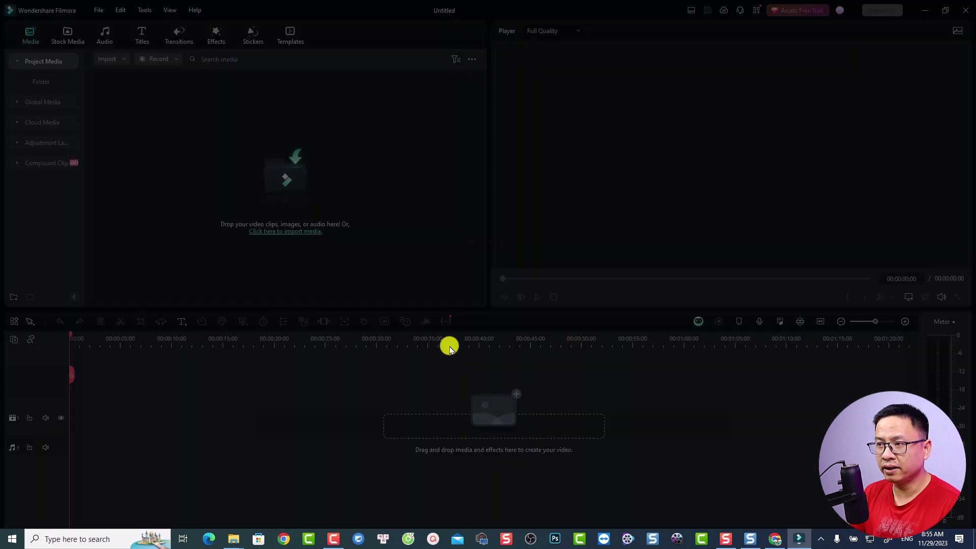
{"action": "left_click", "coordinate": [583, 355]}
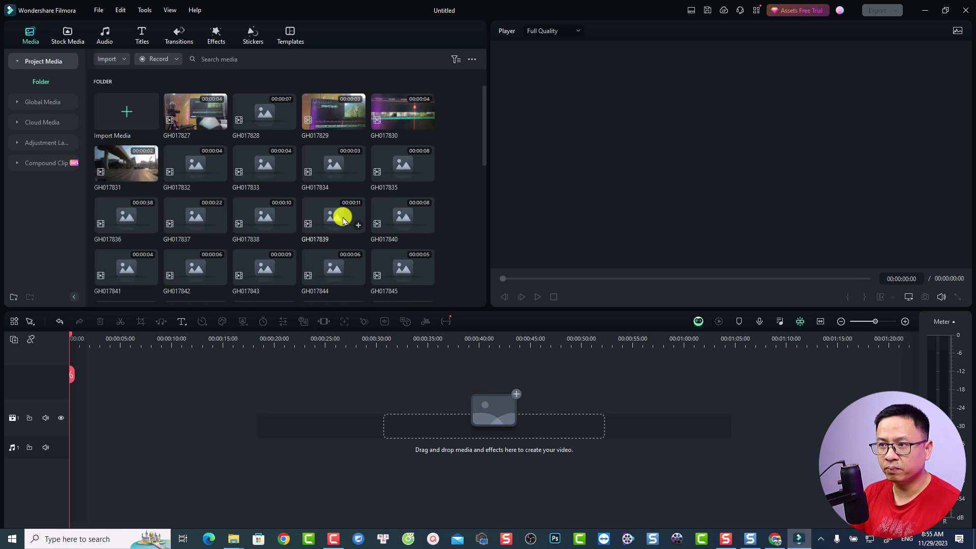
Create proxy files for all the imported video clips
{"action": "left_click", "coordinate": [332, 220]}
{"action": "key", "text": "ctrl+a"}
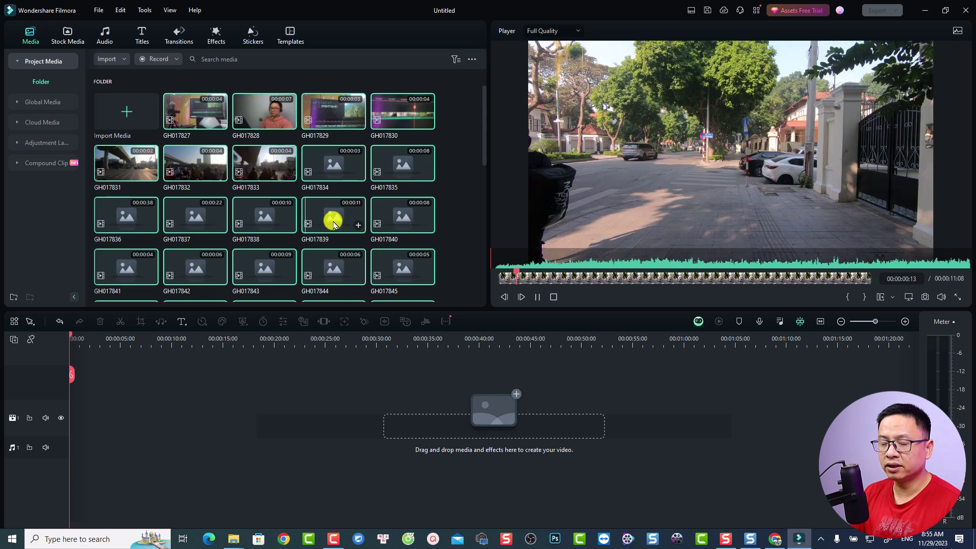
{"action": "right_click", "coordinate": [333, 224]}
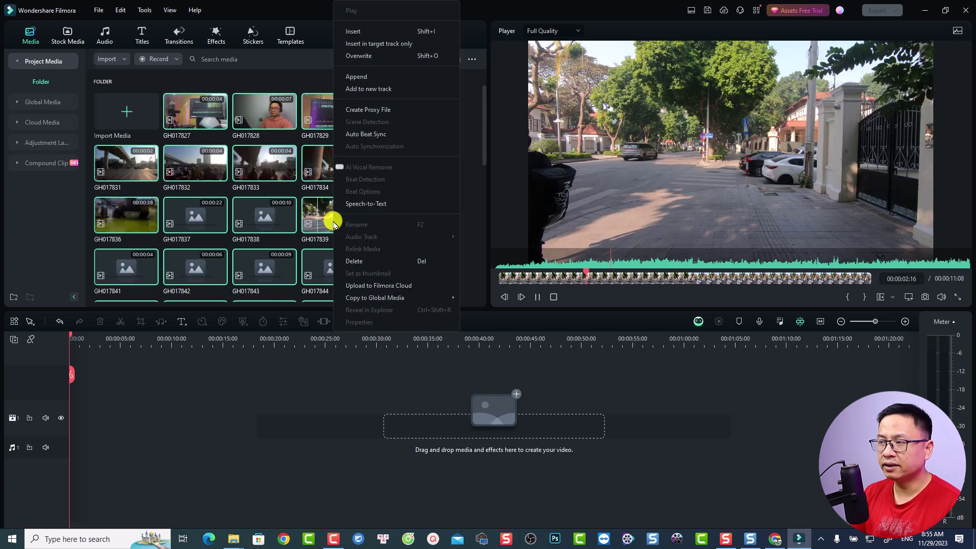
{"action": "left_click", "coordinate": [368, 109]}
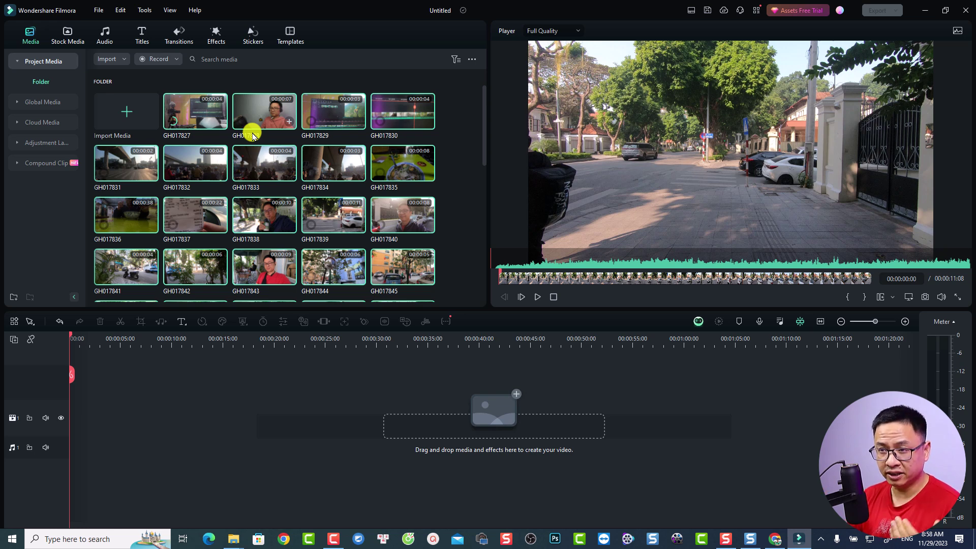
Cancel the proxies for all the selected clips in the media library
{"action": "right_click", "coordinate": [267, 161]}
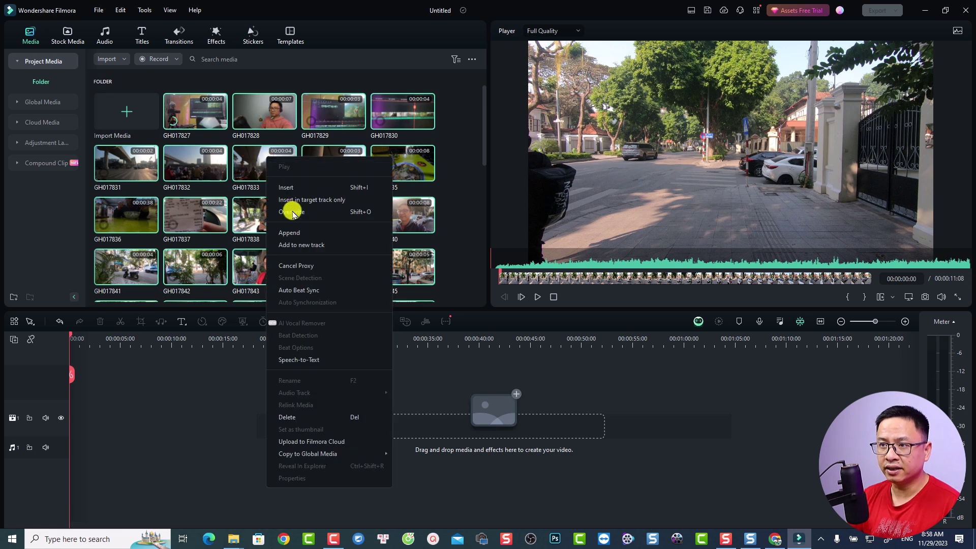
{"action": "left_click", "coordinate": [285, 265]}
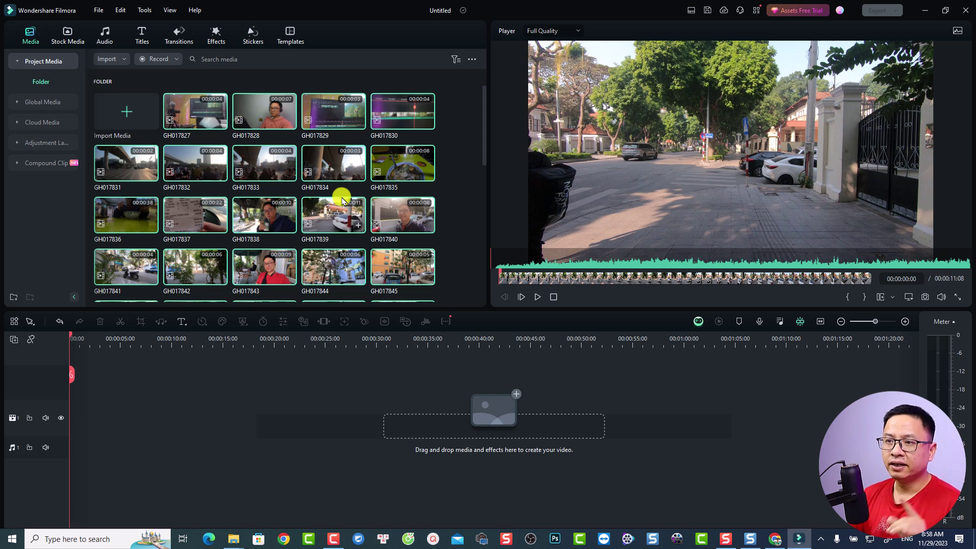
Set the performance preferences to create proxies automatically for video resolutions higher than 1920 x 1080 and apply the change
{"action": "left_click", "coordinate": [98, 10]}
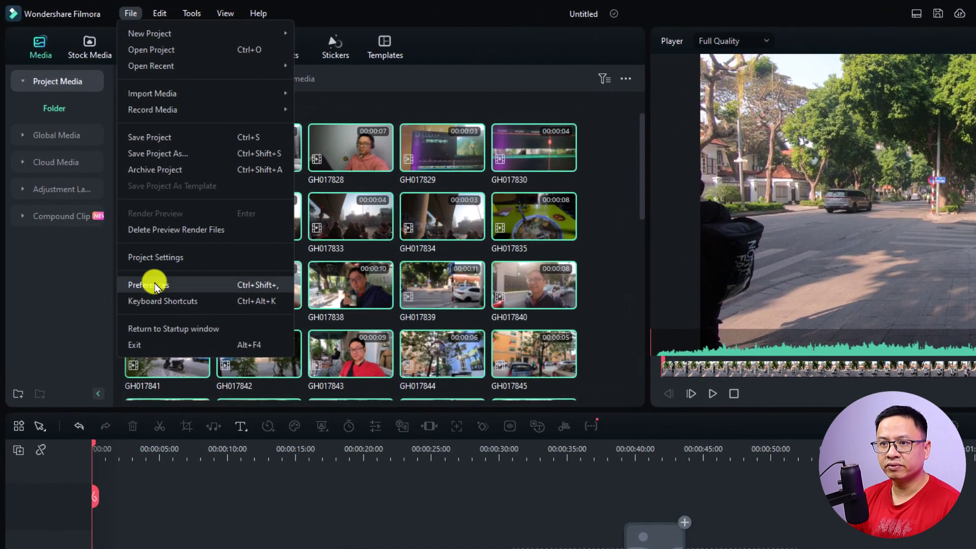
{"action": "left_click", "coordinate": [129, 238]}
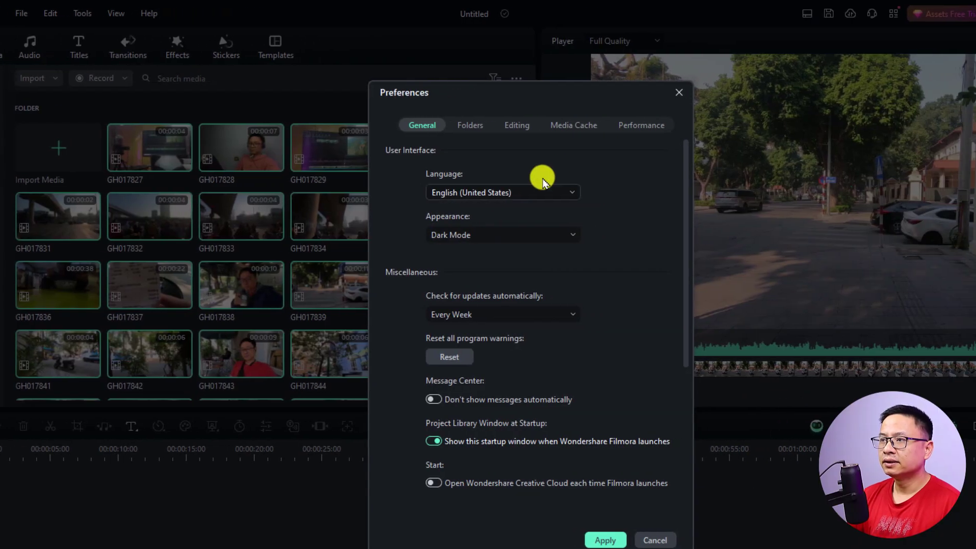
{"action": "left_click", "coordinate": [623, 128]}
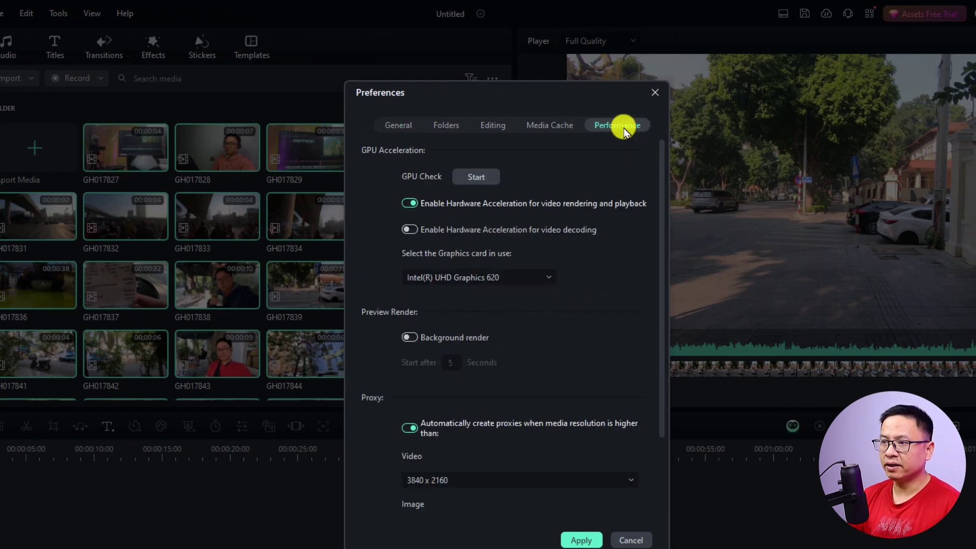
{"action": "scroll", "coordinate": [590, 350], "scroll_direction": "down", "scroll_amount": 2}
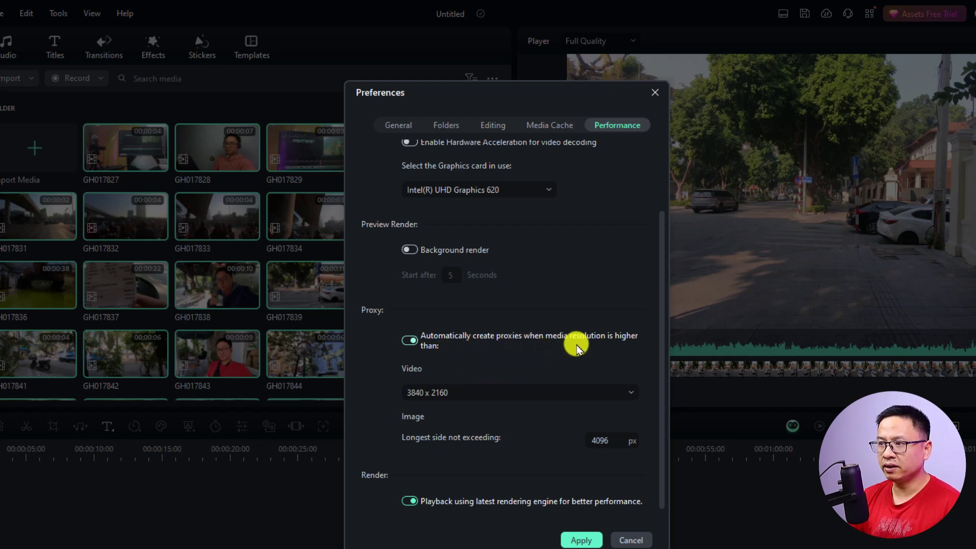
{"action": "left_click", "coordinate": [460, 392]}
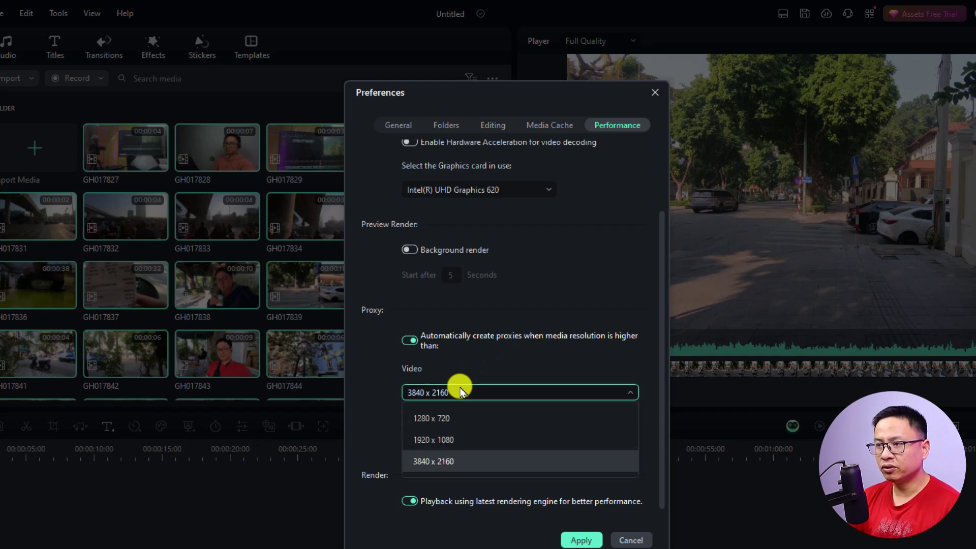
{"action": "left_click", "coordinate": [445, 440]}
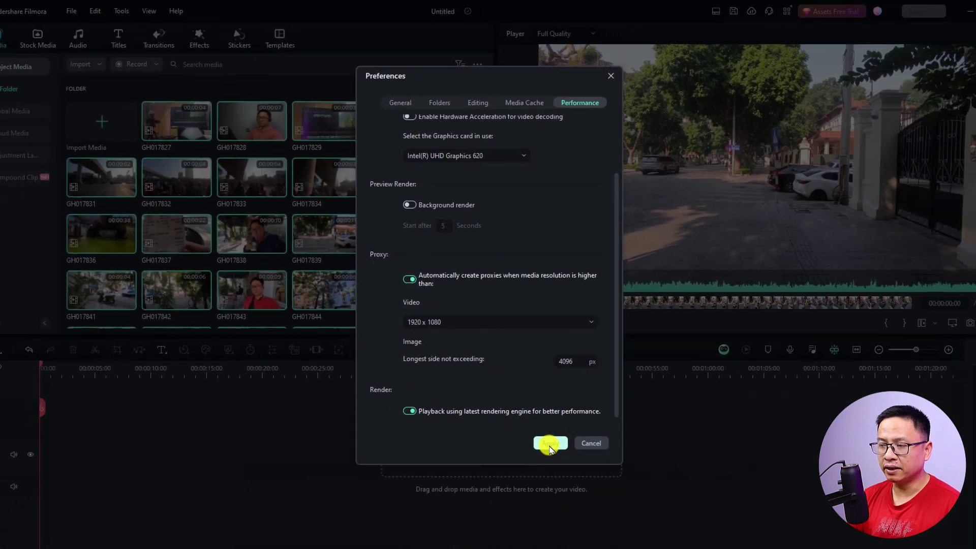
{"action": "left_click", "coordinate": [579, 536]}
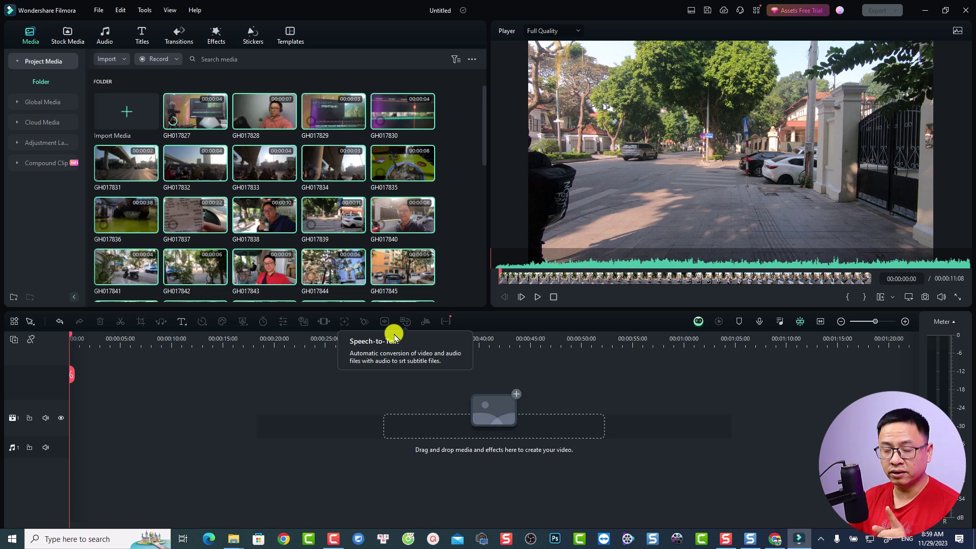
Place clip GH017830 at the start of the video track, keeping the project settings at 1920 x 1080 24fps
{"action": "left_click", "coordinate": [404, 126]}
{"action": "left_click_drag", "start_coordinate": [405, 126], "coordinate": [142, 446]}
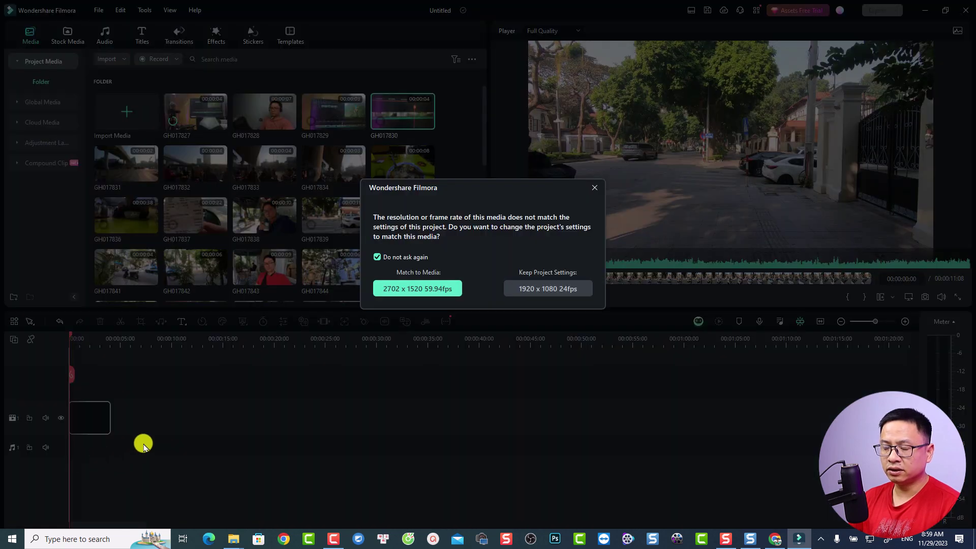
{"action": "left_click", "coordinate": [527, 287]}
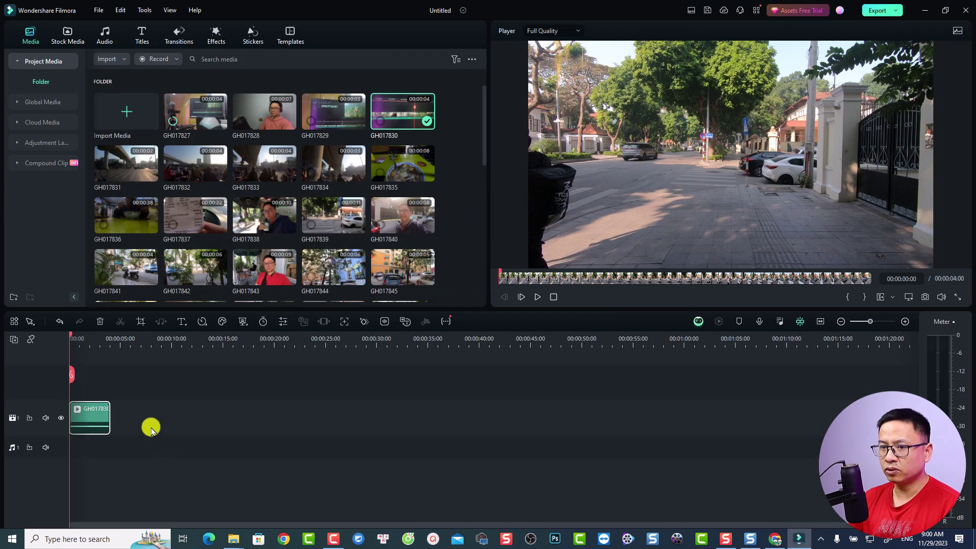
Move the playhead into the clip and set the player's playback quality to 1/2 Quality
{"action": "left_click", "coordinate": [82, 344]}
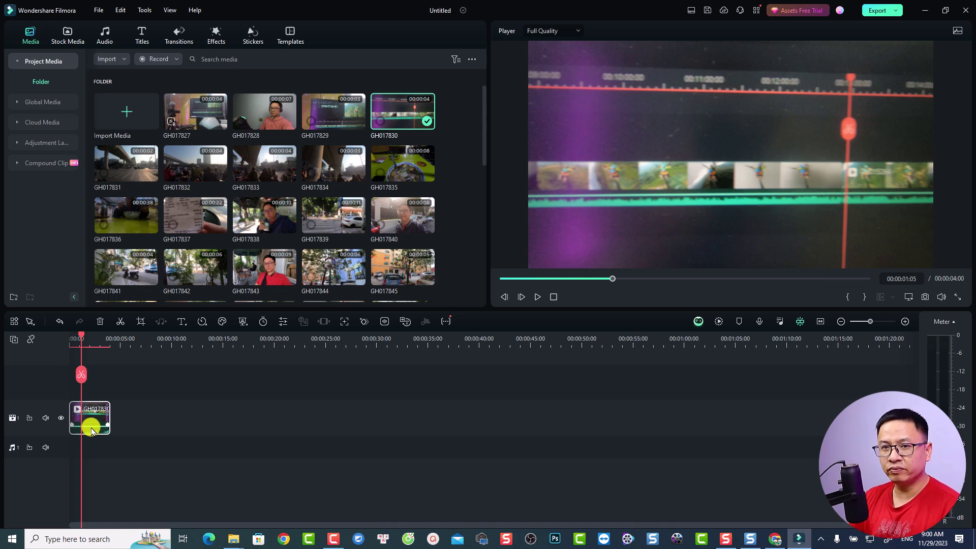
{"action": "left_click", "coordinate": [566, 31]}
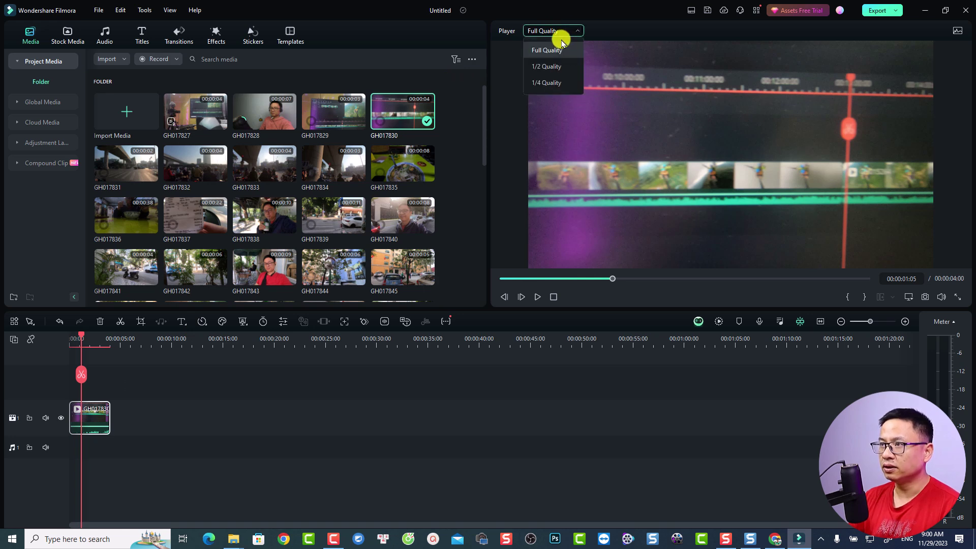
{"action": "left_click", "coordinate": [548, 68]}
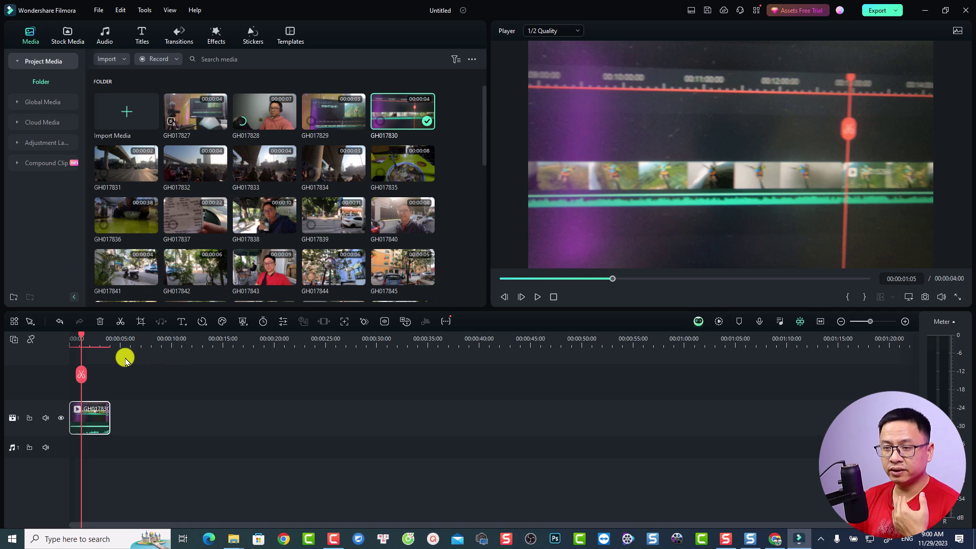
Render the timeline preview, play the clip from near its beginning, and stop the playback
{"action": "left_click", "coordinate": [718, 322]}
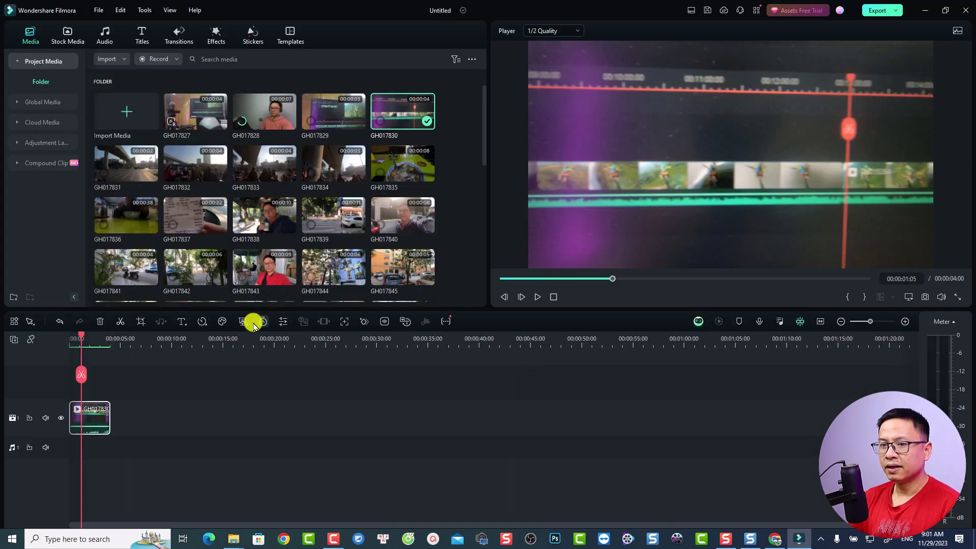
{"action": "left_click_drag", "start_coordinate": [77, 335], "coordinate": [72, 337]}
{"action": "key", "text": "space"}
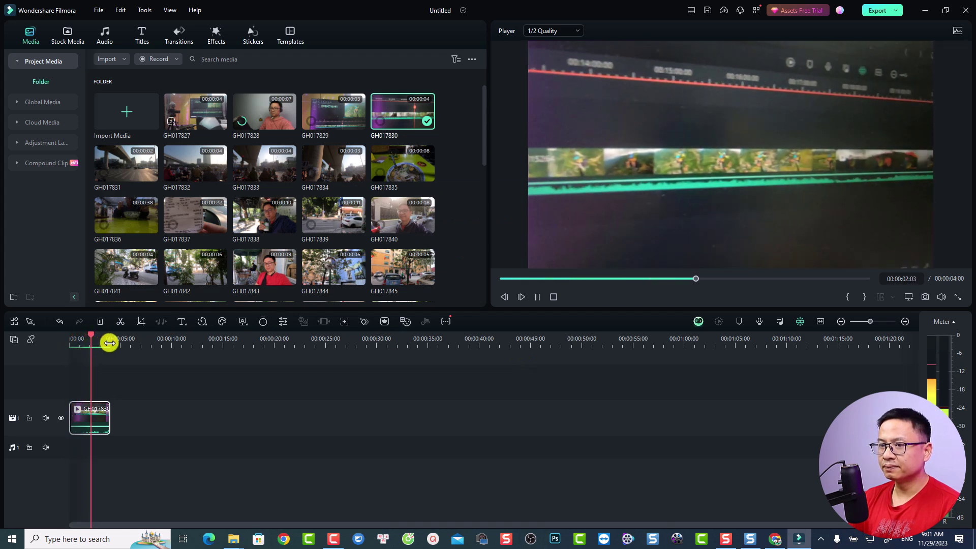
{"action": "left_click", "coordinate": [553, 297]}
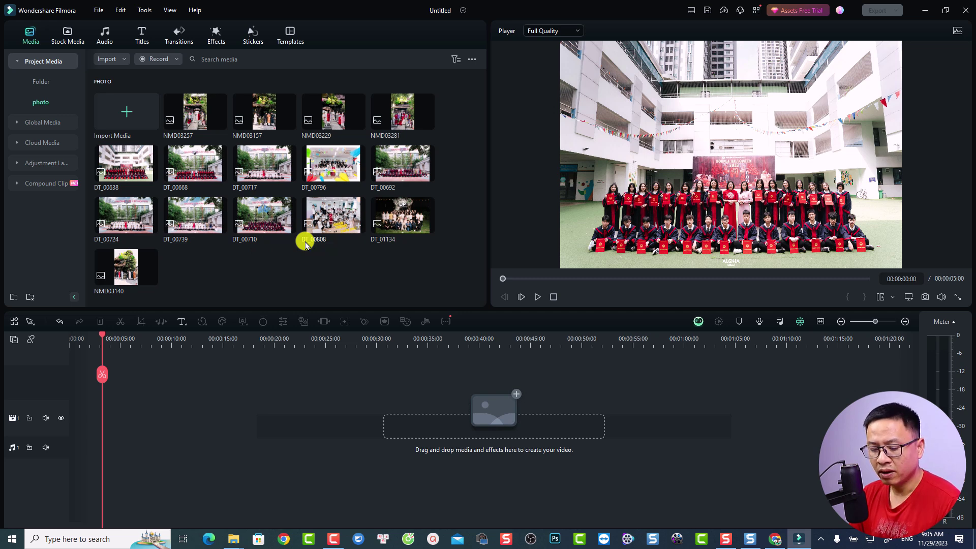
Place all images from the photo folder on the video track and move the playhead near the start
{"action": "key", "text": "ctrl+a"}
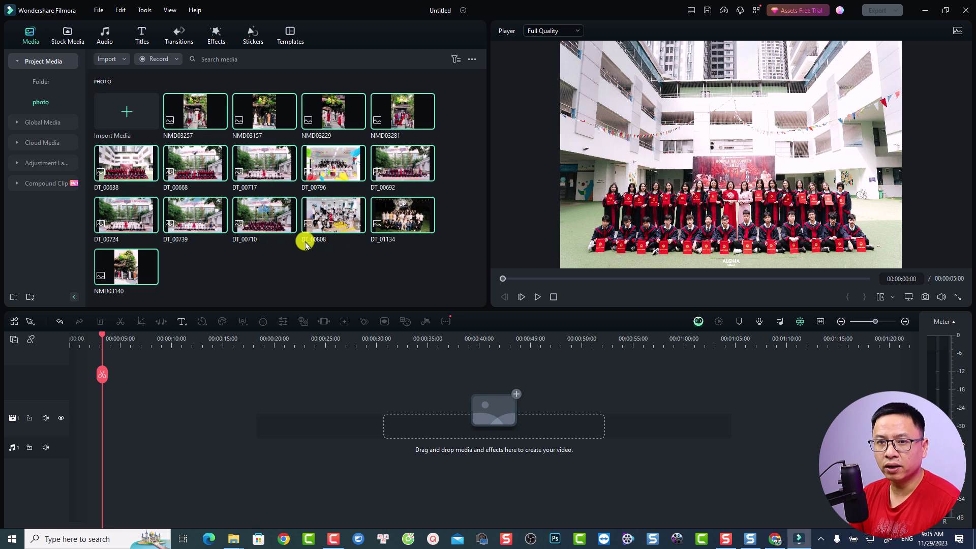
{"action": "left_click_drag", "start_coordinate": [269, 226], "coordinate": [150, 431]}
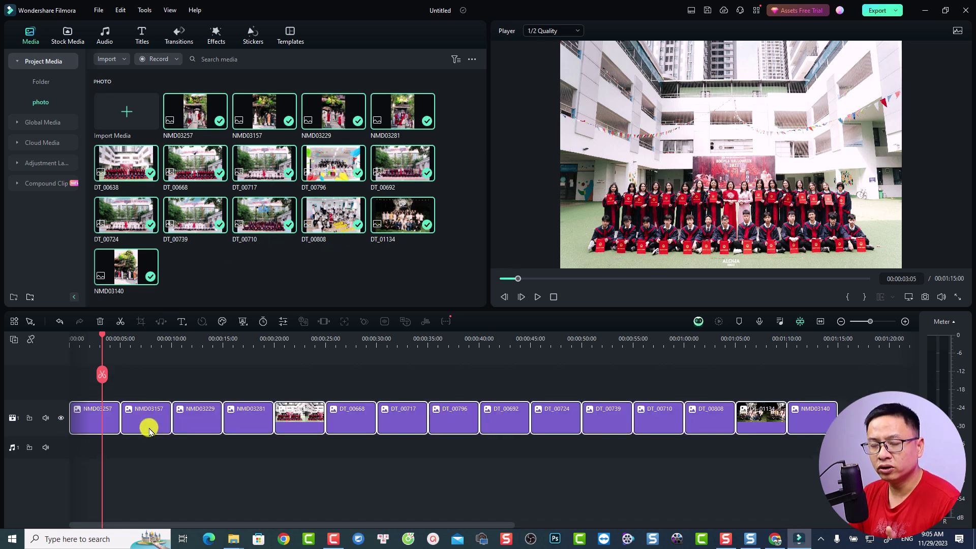
{"action": "left_click", "coordinate": [77, 343]}
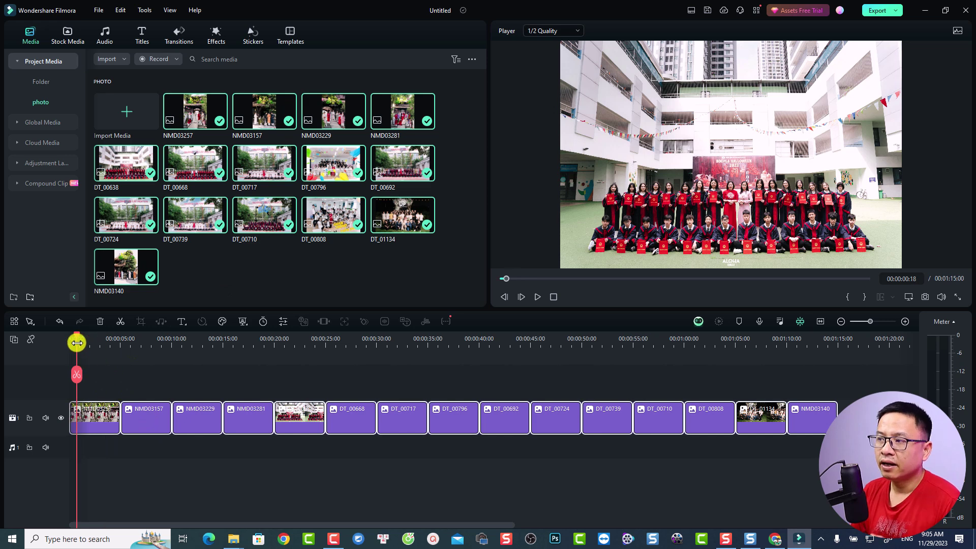
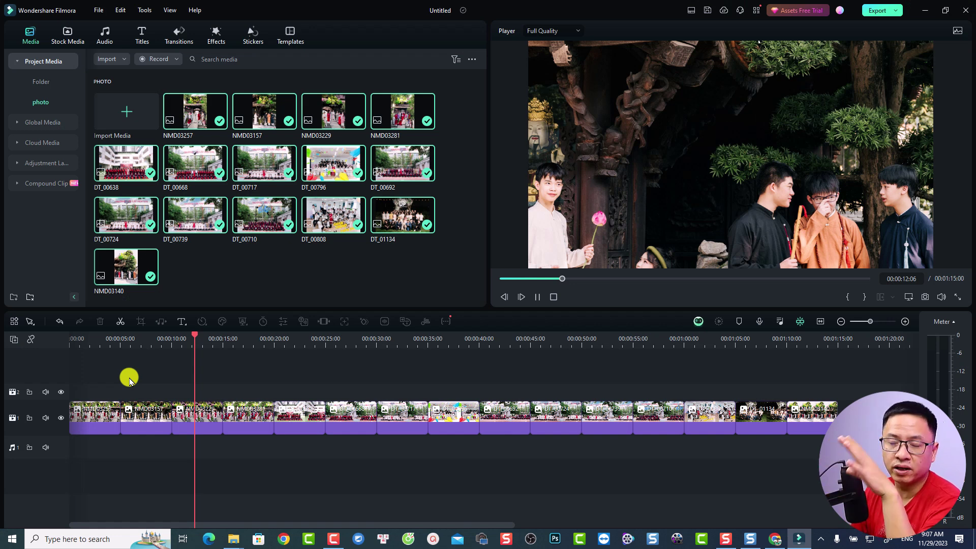
Set the default photo placement to Pan & Zoom in the editing preferences and apply it
{"action": "left_click", "coordinate": [100, 10]}
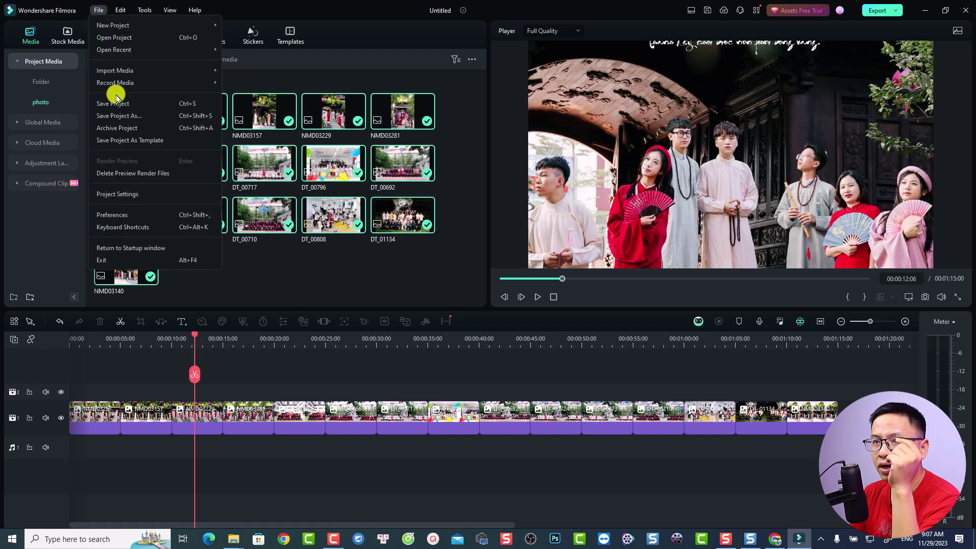
{"action": "left_click", "coordinate": [121, 215]}
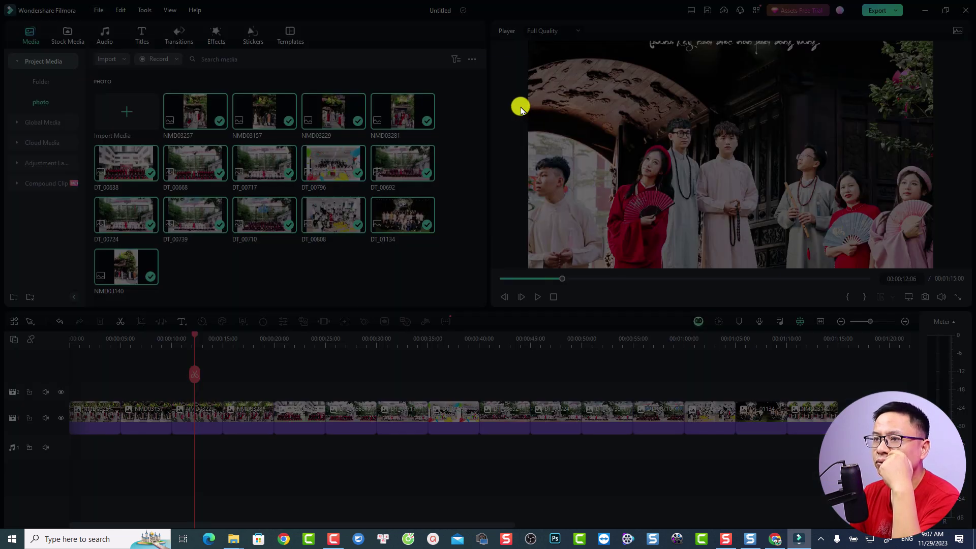
{"action": "left_click", "coordinate": [472, 95]}
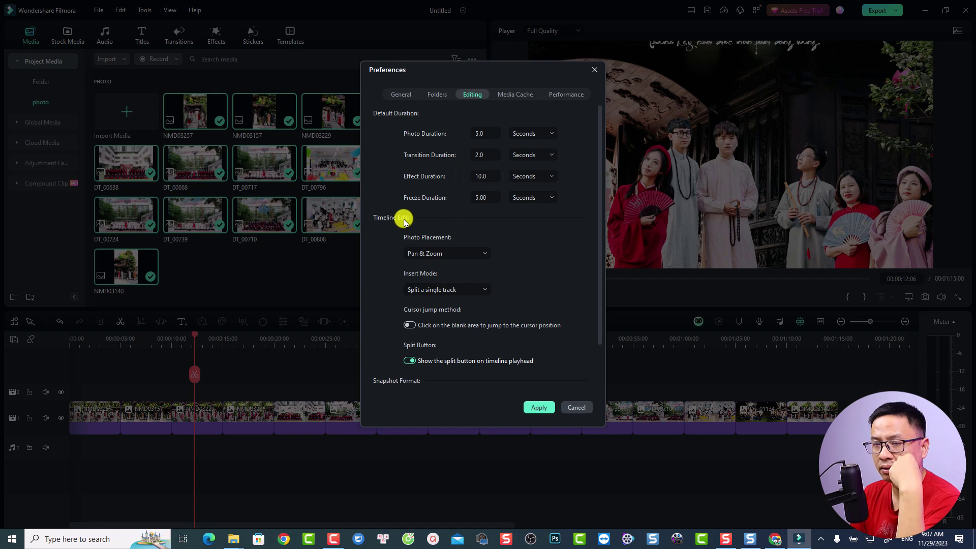
{"action": "left_click", "coordinate": [445, 252]}
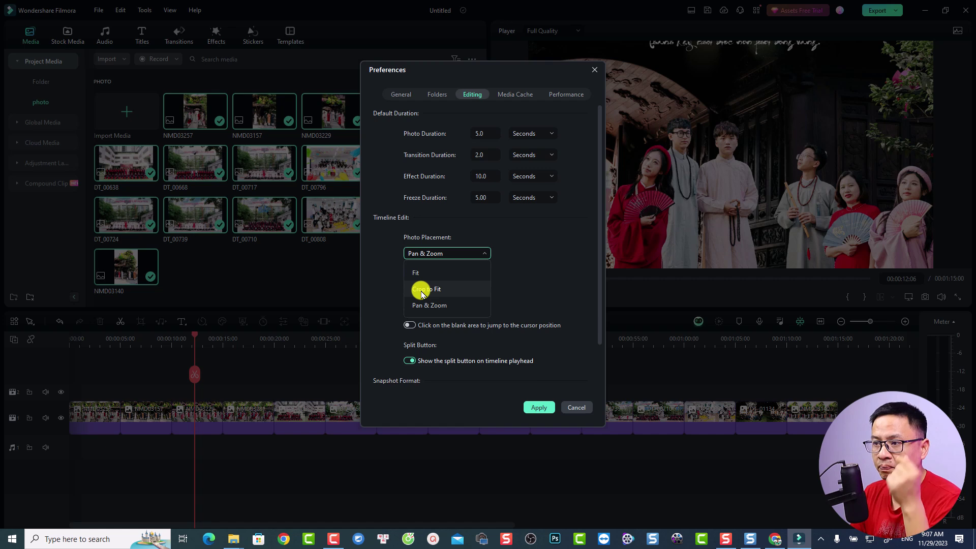
{"action": "left_click", "coordinate": [425, 305]}
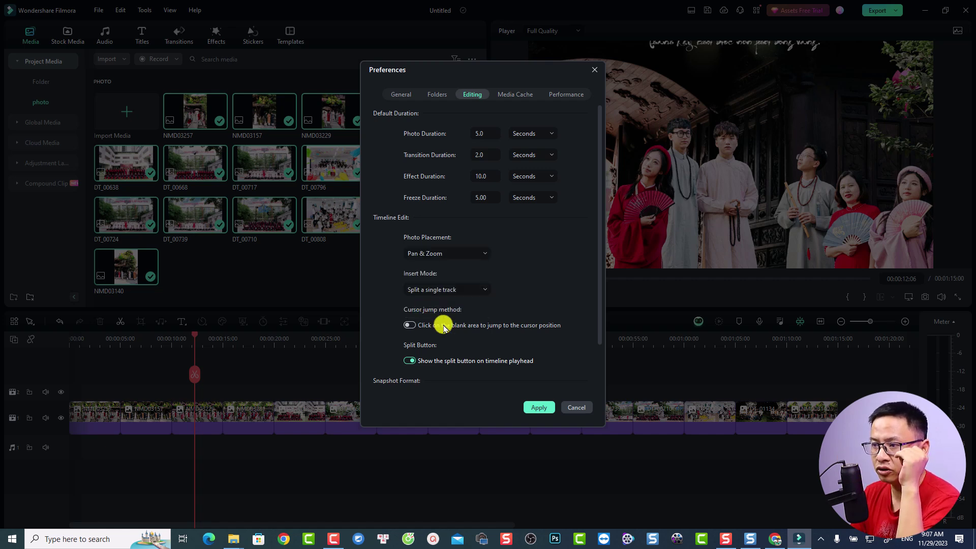
{"action": "left_click", "coordinate": [535, 408]}
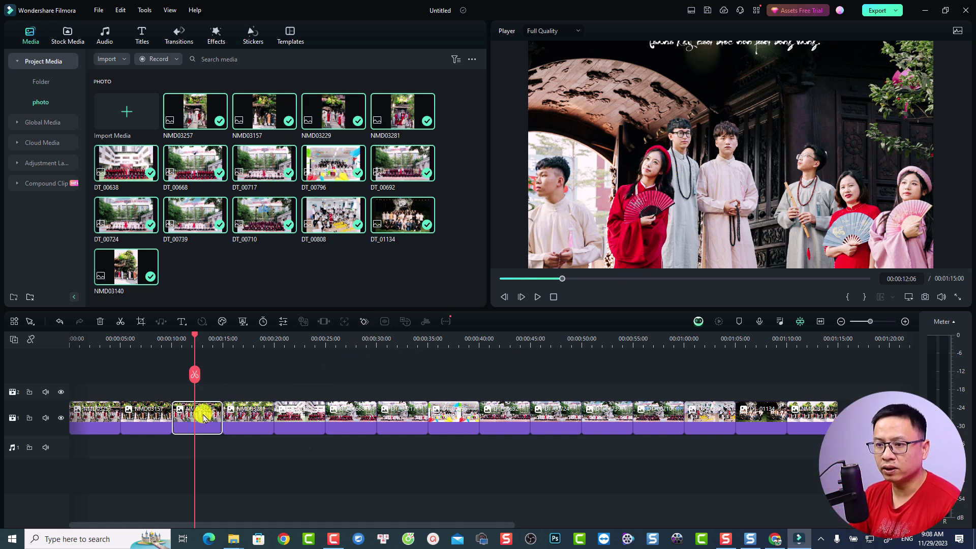
Lower the Pan & Zoom Start and End frames over the people in photo NMD03229 and enlarge the Start frame to about 3774 x 2347
{"action": "left_click", "coordinate": [139, 322]}
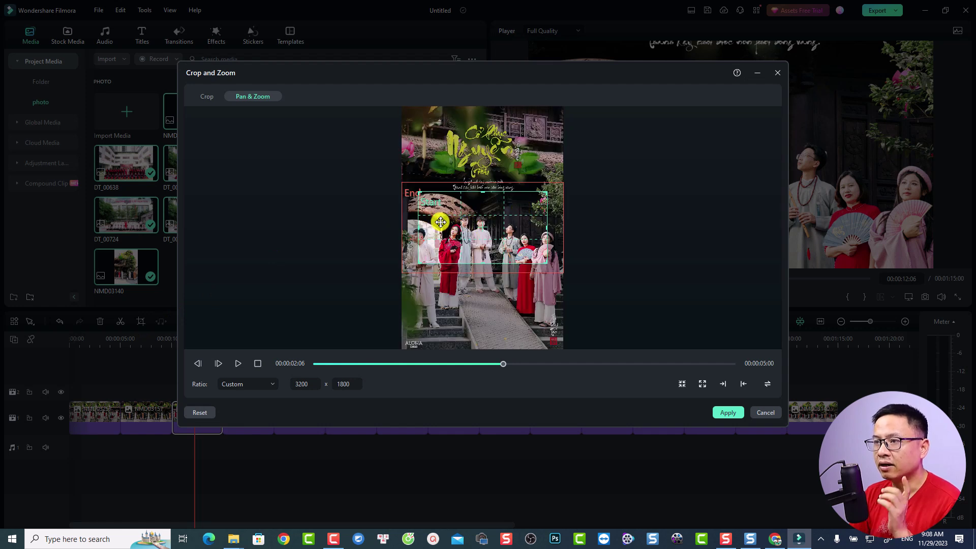
{"action": "left_click_drag", "start_coordinate": [408, 207], "coordinate": [435, 206]}
{"action": "key", "text": "ctrl+z"}
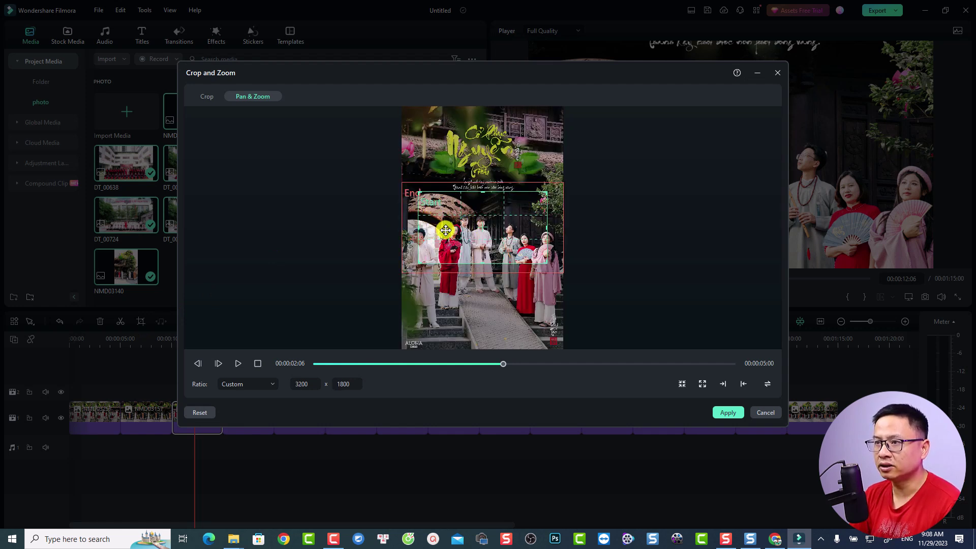
{"action": "left_click_drag", "start_coordinate": [430, 269], "coordinate": [427, 297]}
{"action": "mouse_move", "coordinate": [448, 251]}
{"action": "left_mouse_down"}
{"action": "mouse_move", "coordinate": [445, 283]}
{"action": "mouse_move", "coordinate": [451, 258]}
{"action": "left_mouse_up"}
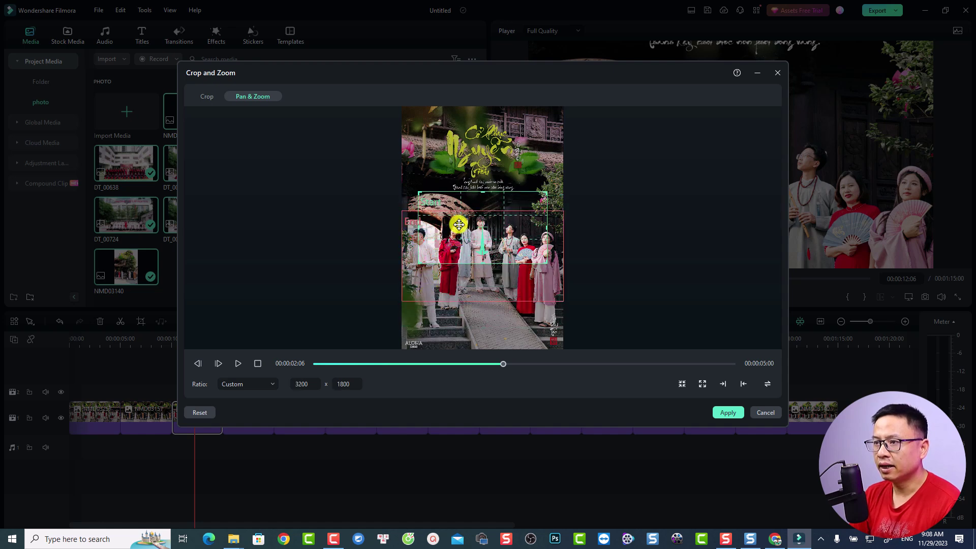
{"action": "left_click_drag", "start_coordinate": [459, 203], "coordinate": [451, 231]}
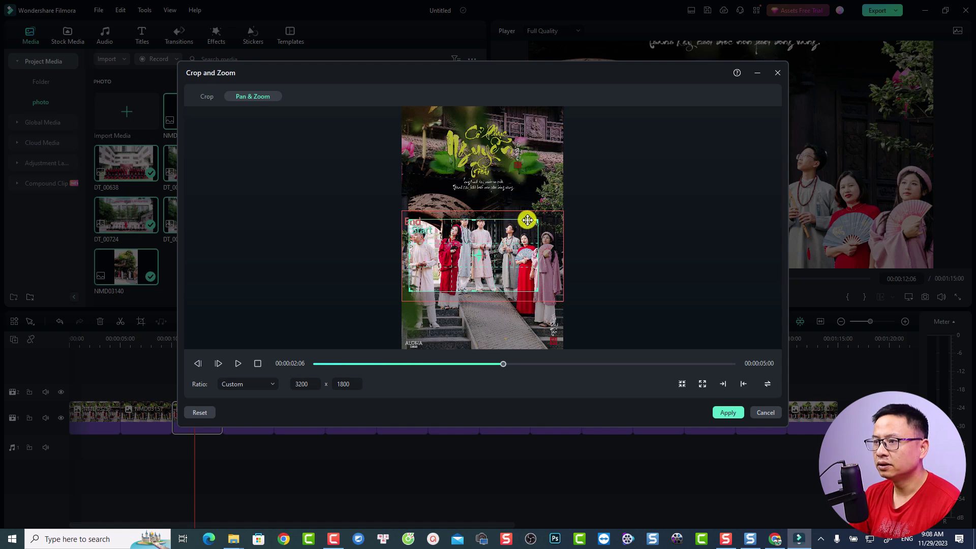
{"action": "left_click_drag", "start_coordinate": [536, 219], "coordinate": [561, 197]}
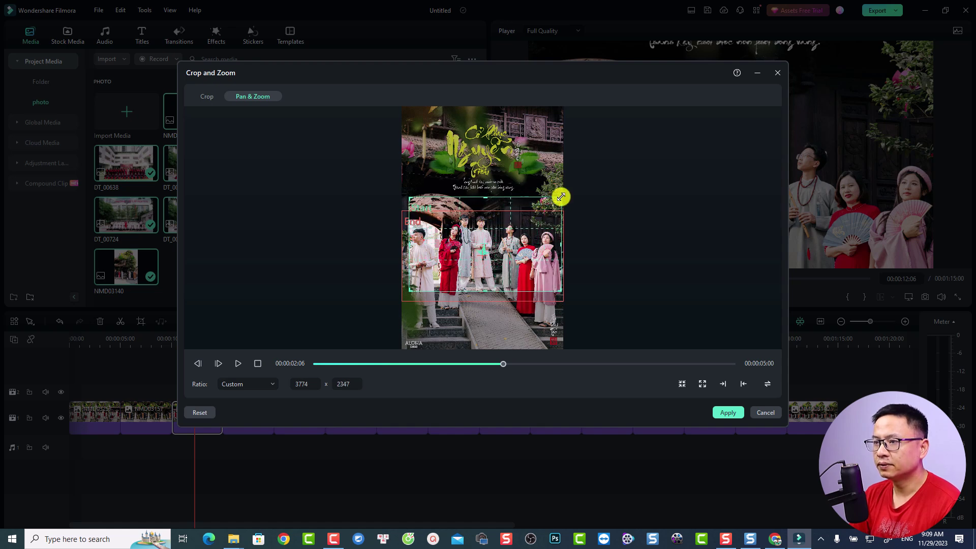
Set the Start frame's ratio to 16:9, apply the pan and zoom, and play the timeline from the photo's beginning
{"action": "left_click", "coordinate": [246, 384]}
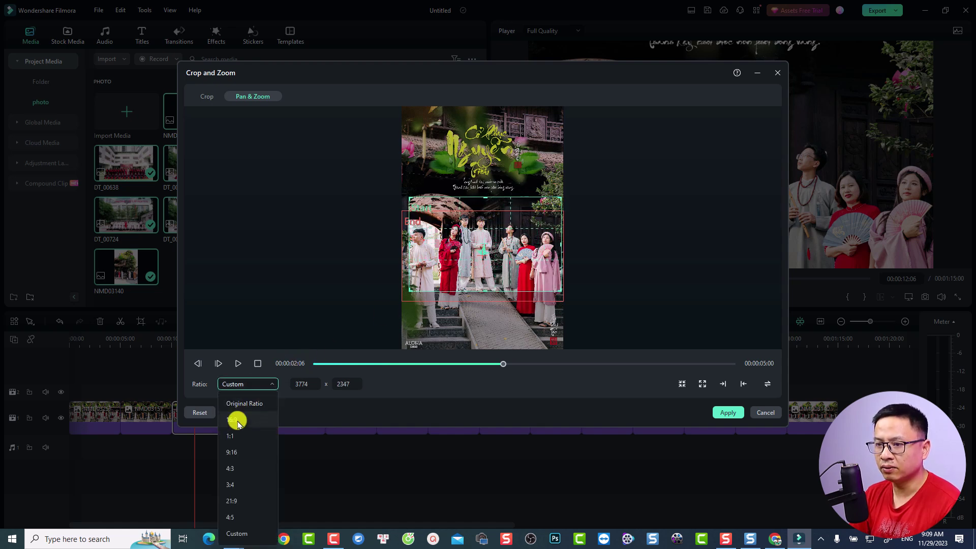
{"action": "left_click", "coordinate": [234, 420]}
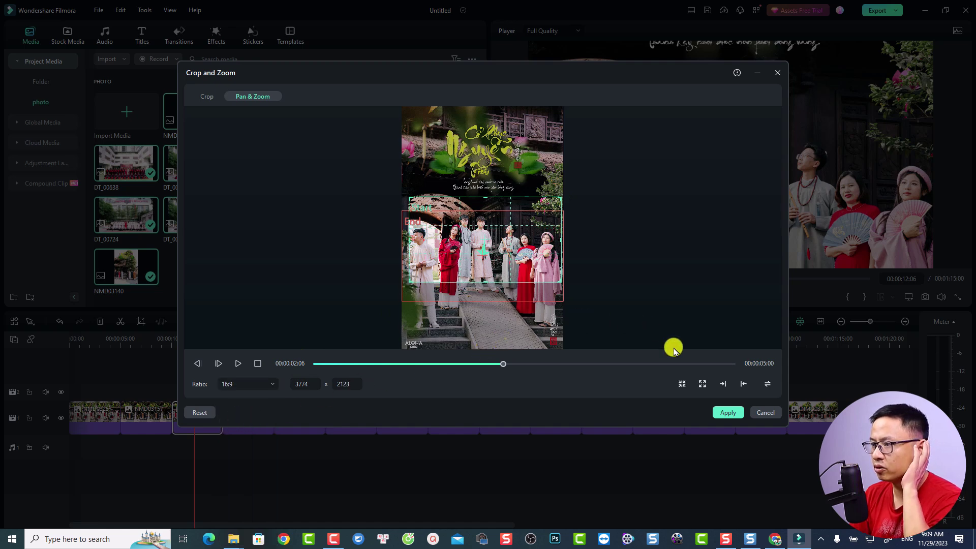
{"action": "left_click", "coordinate": [724, 413]}
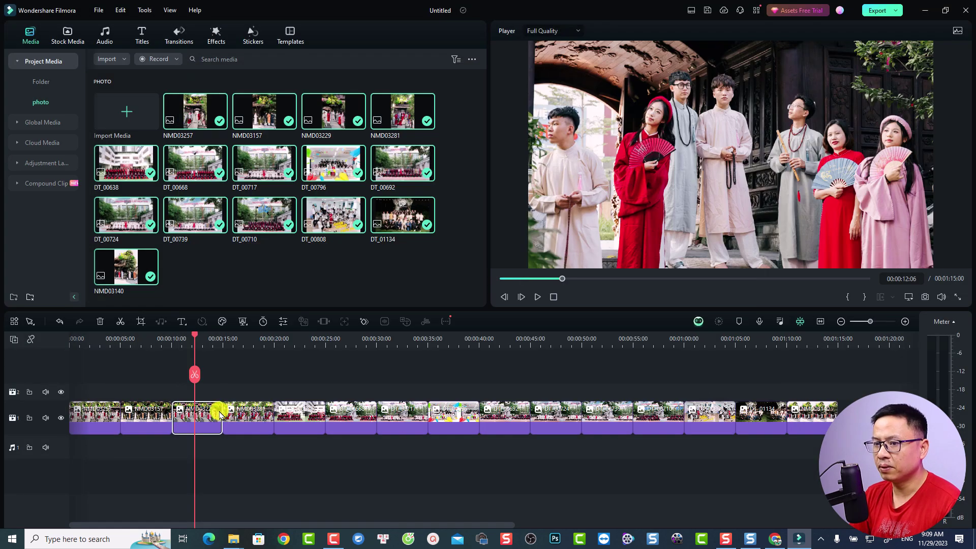
{"action": "left_click", "coordinate": [175, 340]}
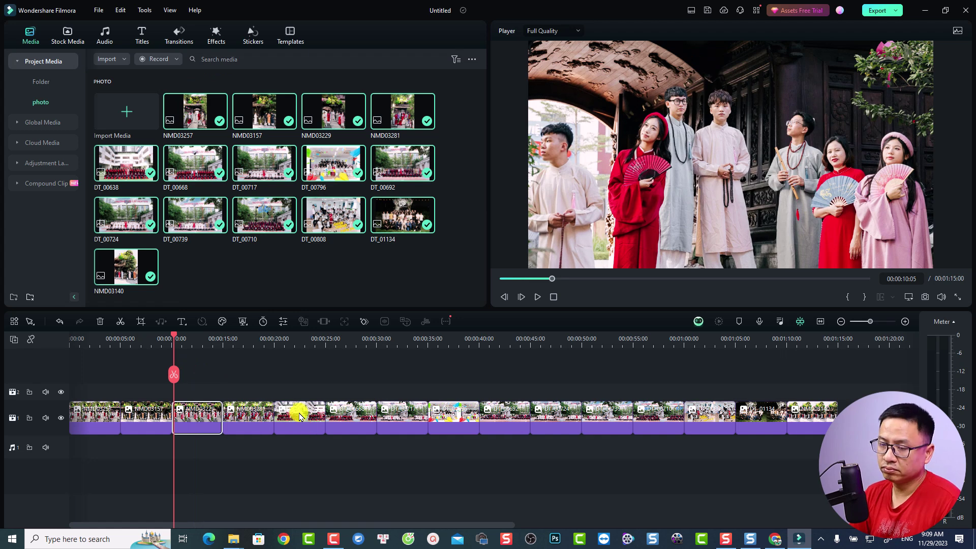
{"action": "key", "text": "space"}
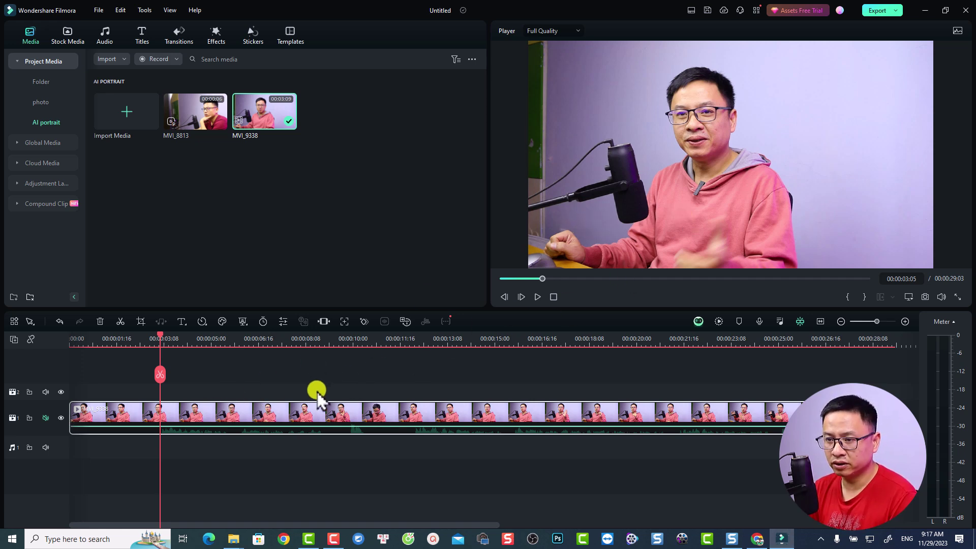
Play the MVI_9338 clip briefly to about 00:00:04:05 and enable AI Portrait on it
{"action": "key", "text": "space"}
{"action": "key", "text": "space"}
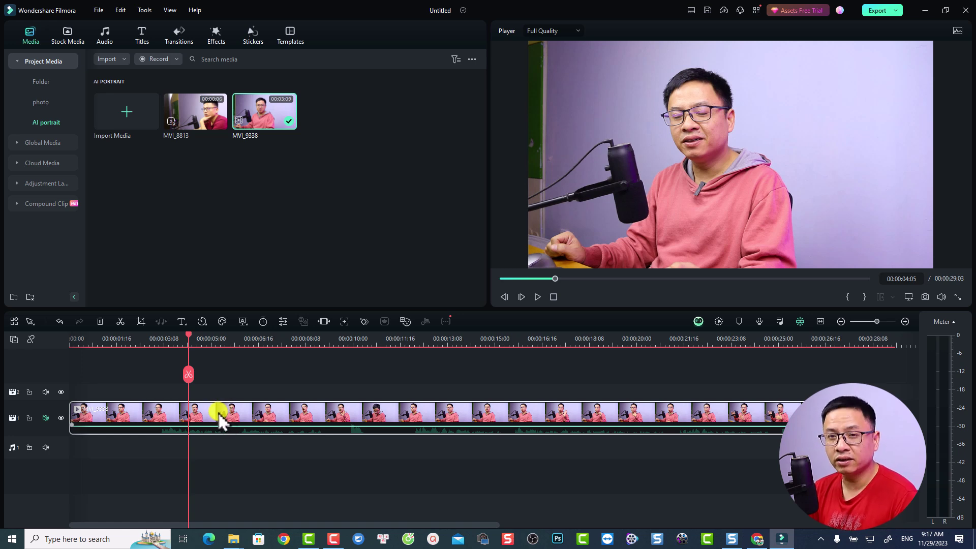
{"action": "left_click", "coordinate": [245, 328]}
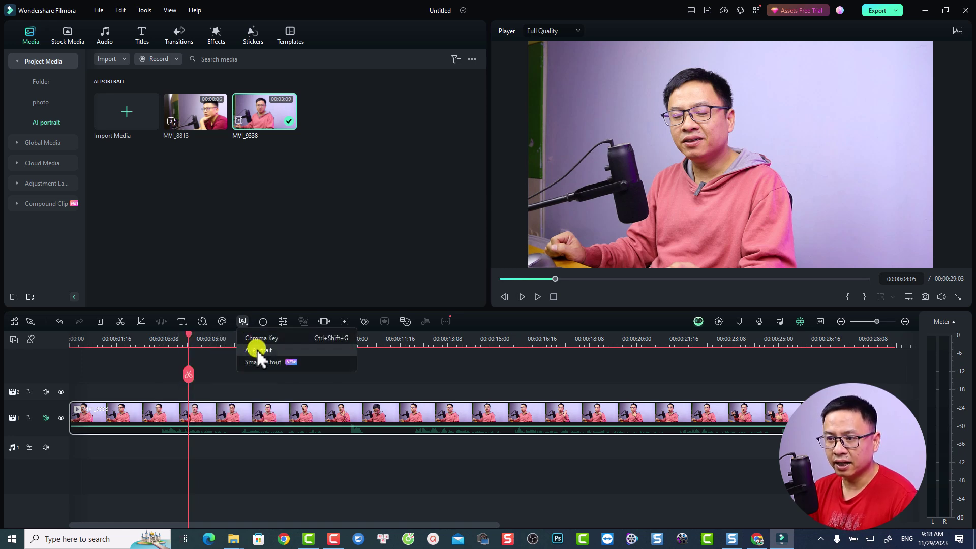
{"action": "left_click", "coordinate": [258, 350]}
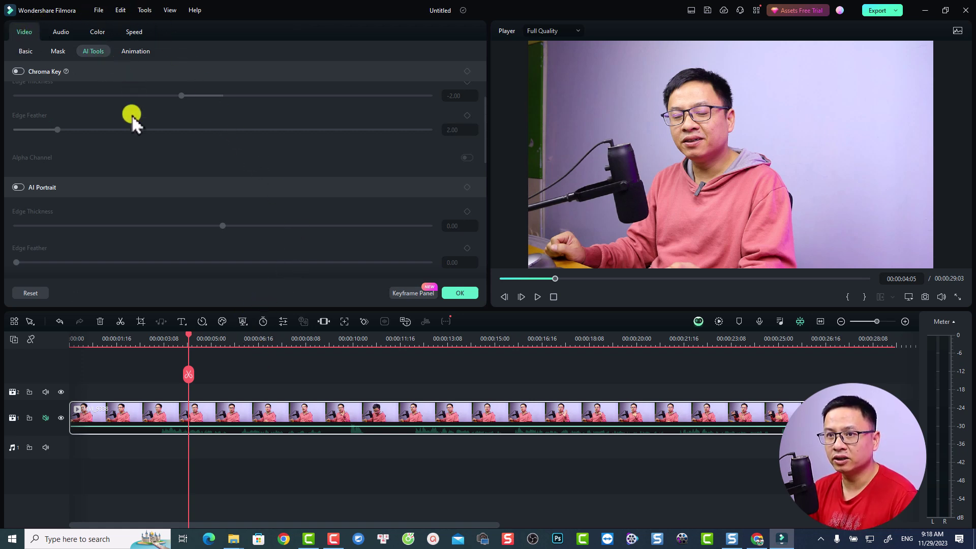
{"action": "left_click", "coordinate": [18, 187]}
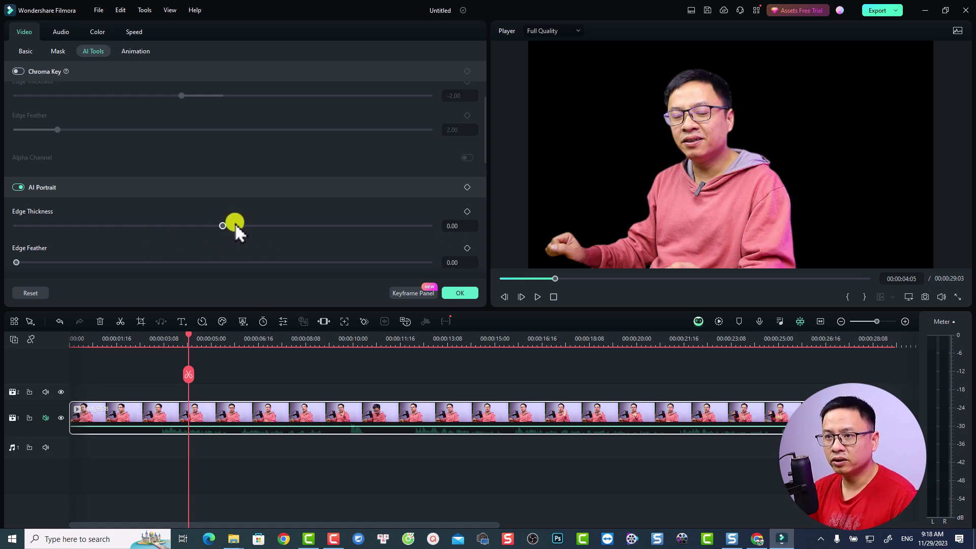
Set the AI Portrait edge thickness to 5.00 and edge feather to 2.00, and accept the settings
{"action": "left_click_drag", "start_coordinate": [224, 227], "coordinate": [234, 227]}
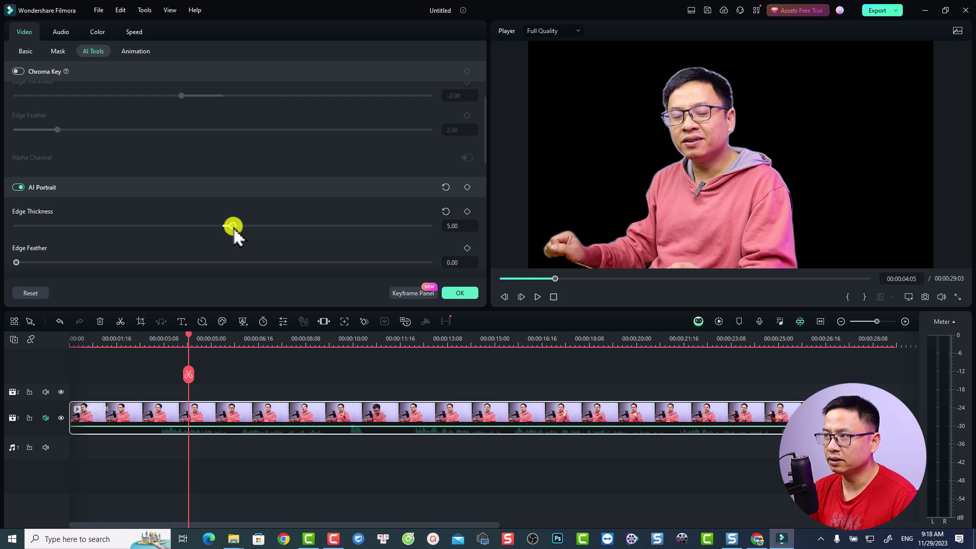
{"action": "left_click_drag", "start_coordinate": [17, 262], "coordinate": [35, 262]}
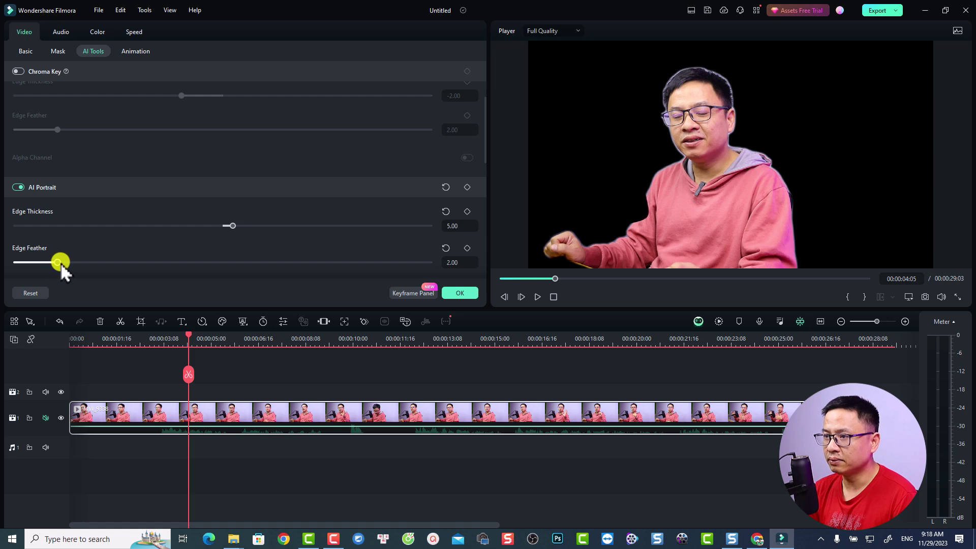
{"action": "left_click", "coordinate": [457, 294]}
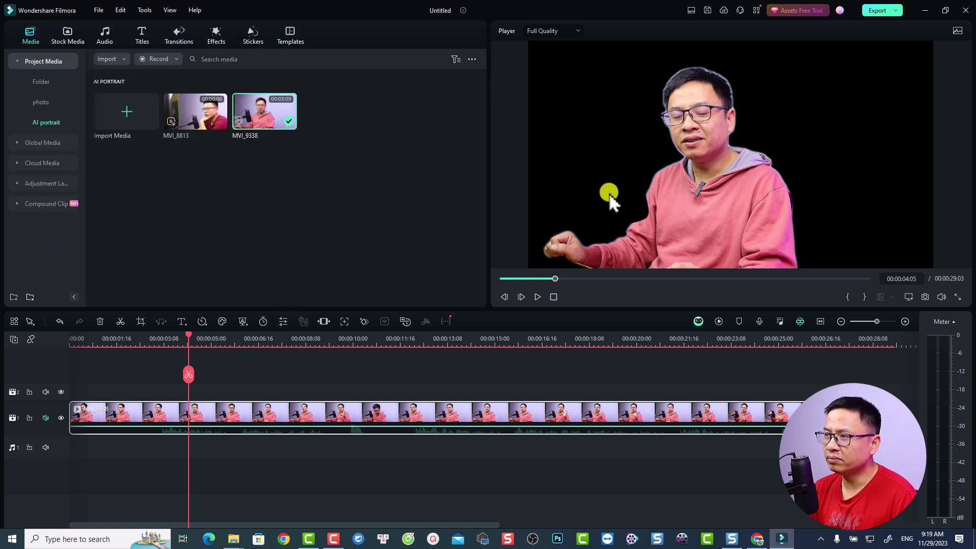
Play the cut-out clip from near its beginning and stop at about 00:00:03:11 to check the edges
{"action": "left_click", "coordinate": [112, 338]}
{"action": "key", "text": "space"}
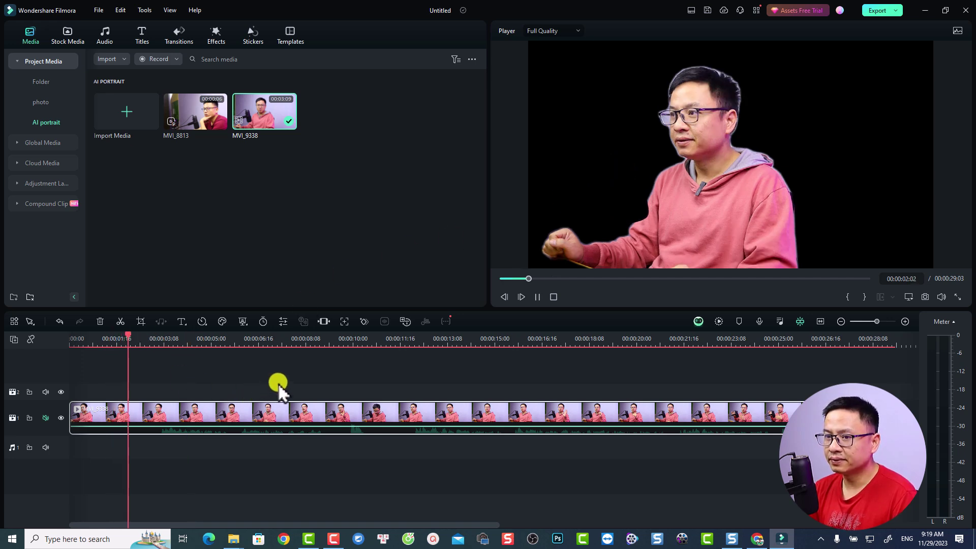
{"action": "key", "text": "space"}
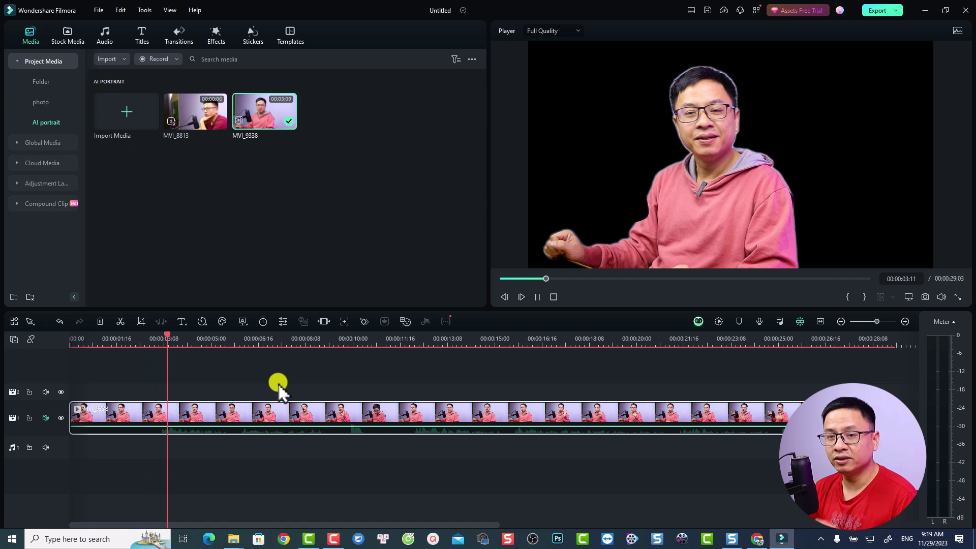
Move the MVI_9338 clip up to video track 2 and place the neon greenscreen background sticker beneath it at the start of track 1
{"action": "left_click", "coordinate": [253, 37]}
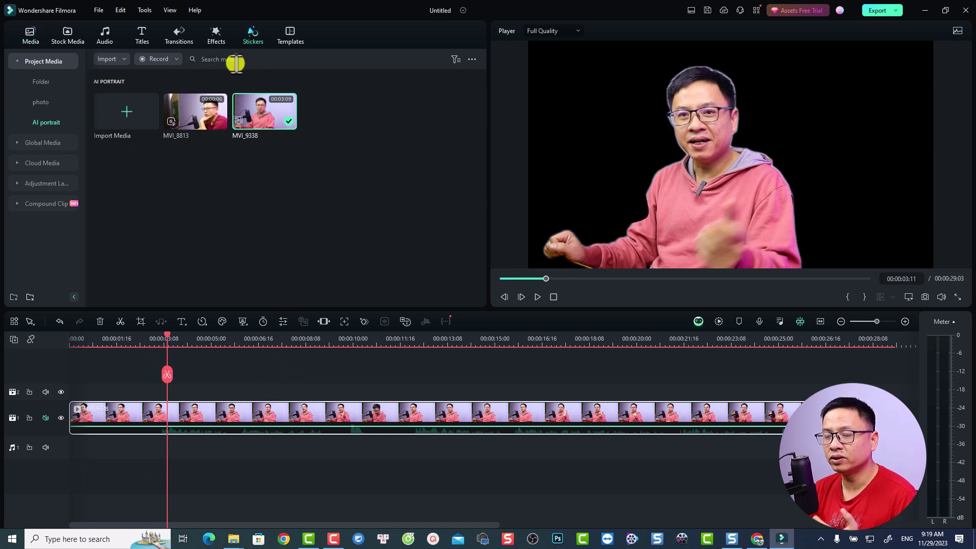
{"action": "left_click", "coordinate": [230, 63]}
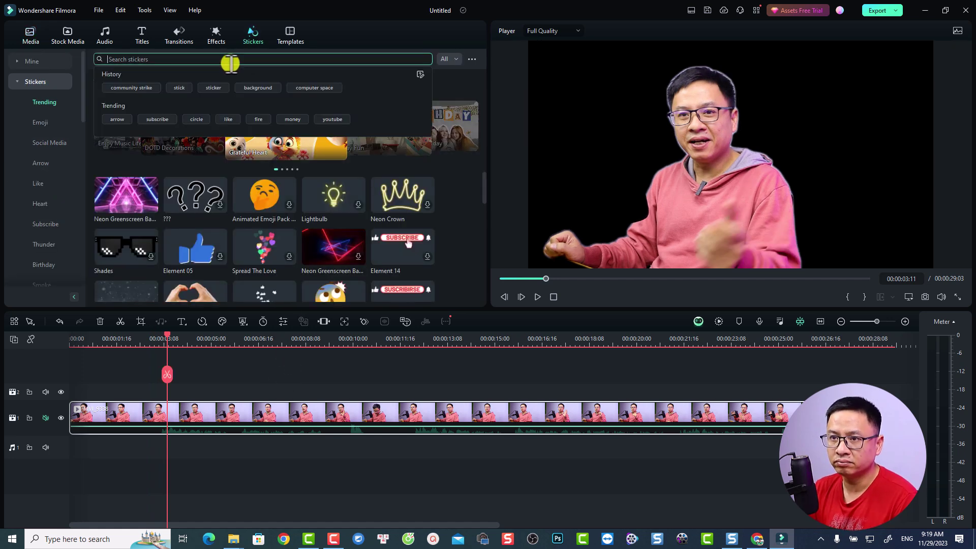
{"action": "left_click_drag", "start_coordinate": [167, 411], "coordinate": [164, 387]}
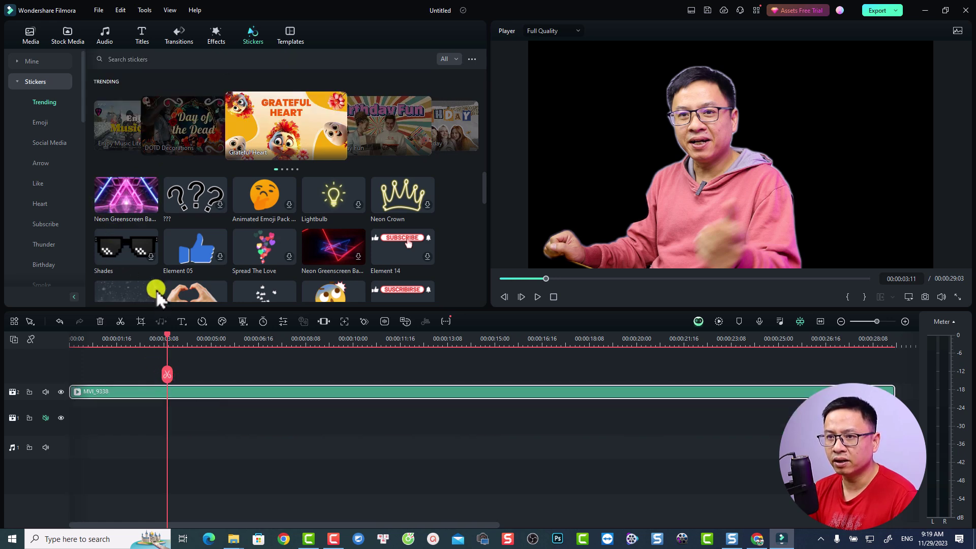
{"action": "left_click_drag", "start_coordinate": [112, 215], "coordinate": [80, 417]}
Play the portrait over the neon background from about 00:00:00:18 to preview the composite
{"action": "left_click", "coordinate": [89, 343]}
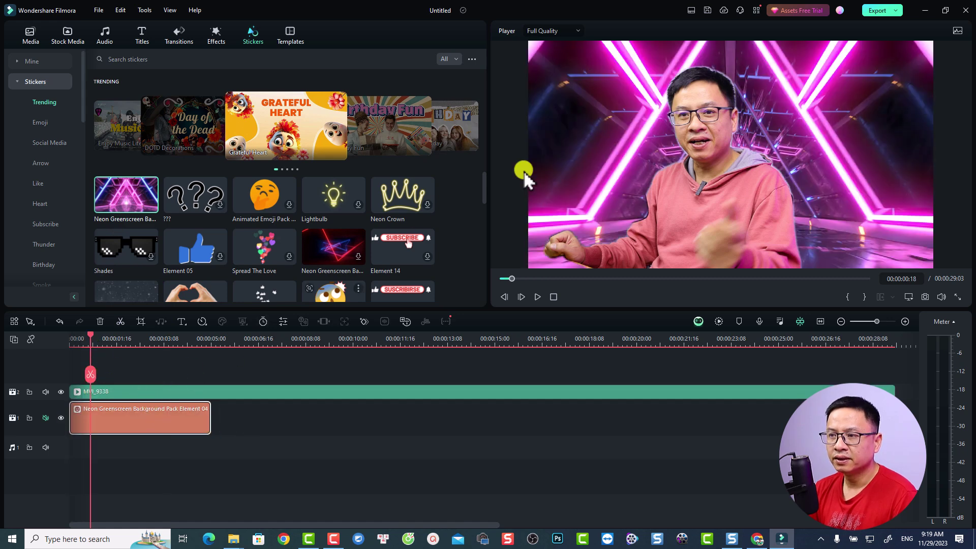
{"action": "left_click", "coordinate": [701, 190]}
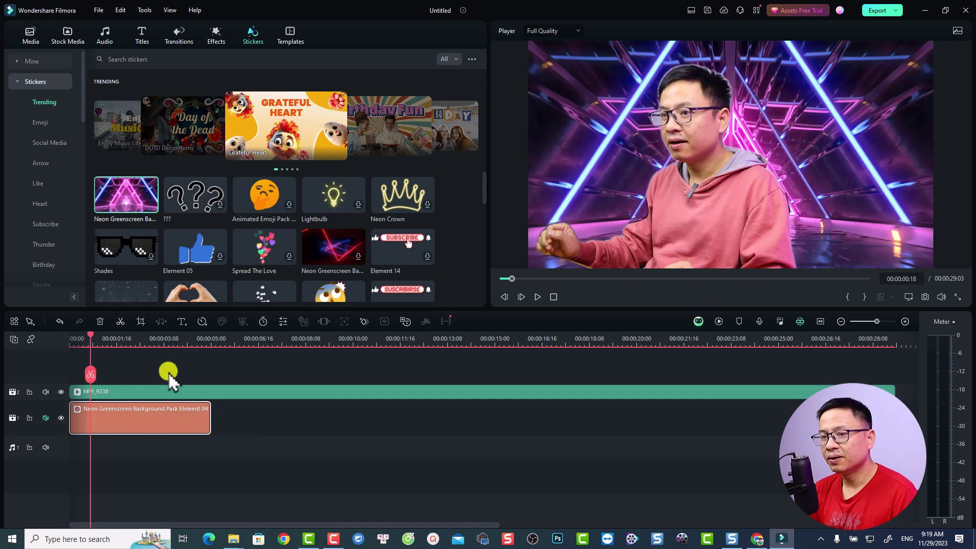
{"action": "key", "text": "space"}
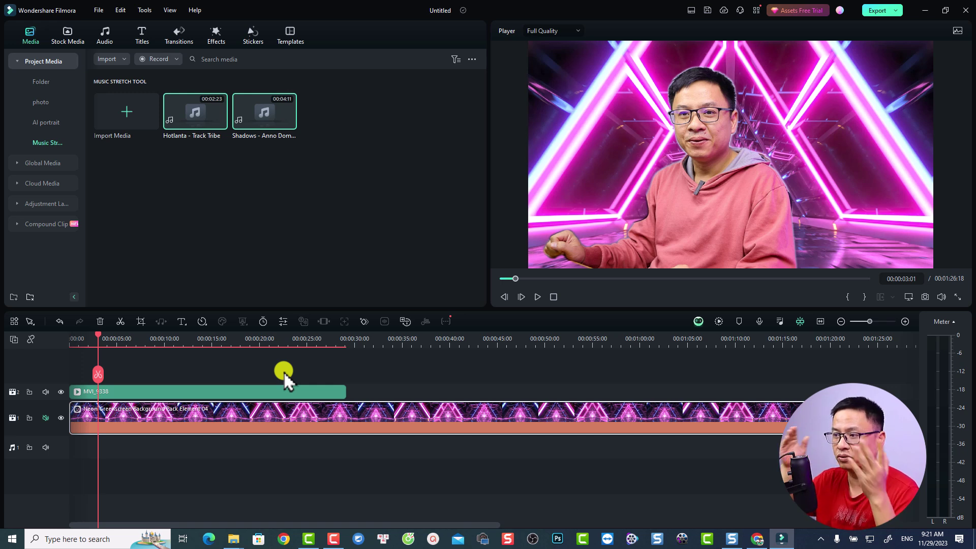
Place the Shadows music file at the start of the audio track and fit the whole timeline in view
{"action": "left_click", "coordinate": [357, 204]}
{"action": "left_click_drag", "start_coordinate": [253, 127], "coordinate": [82, 457]}
{"action": "scroll", "coordinate": [487, 507], "scroll_direction": "down", "scroll_amount": 5}
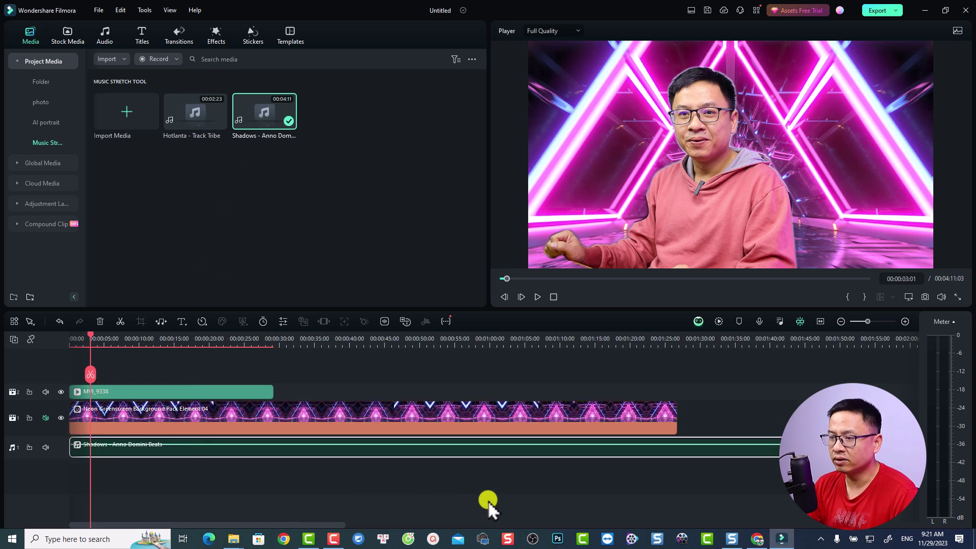
{"action": "left_click", "coordinate": [820, 321]}
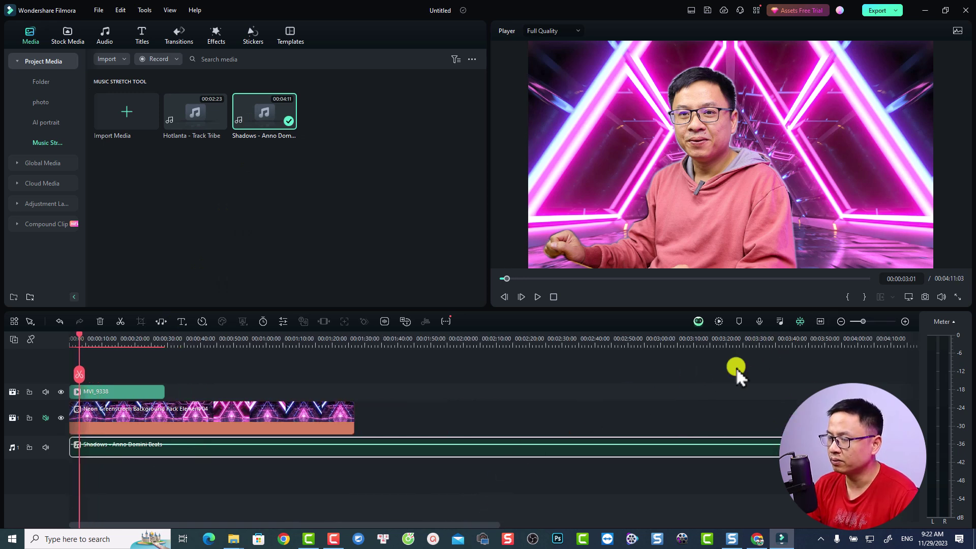
Stretch the Shadows music clip with Audio Stretch to about 00:08:30:18 and fit the timeline in view
{"action": "left_click", "coordinate": [162, 321]}
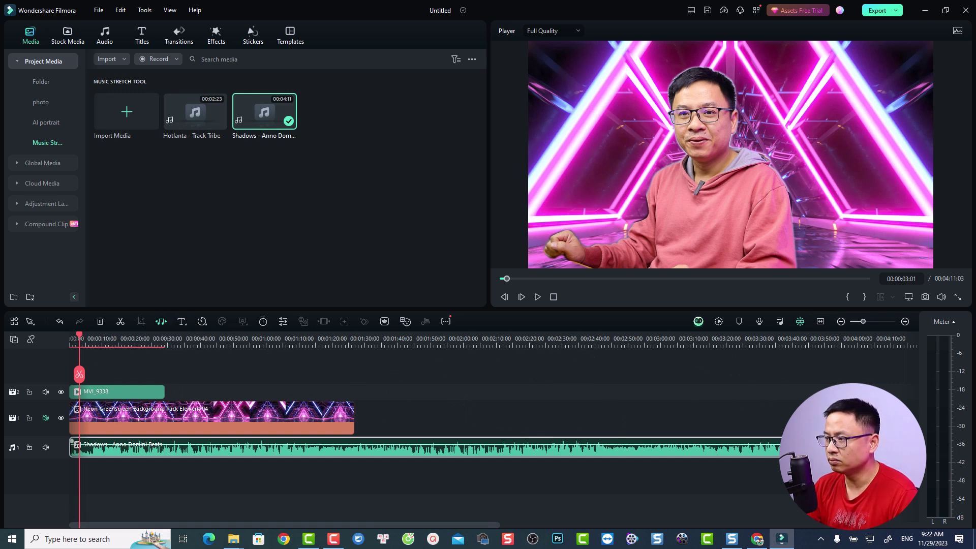
{"action": "left_click_drag", "start_coordinate": [893, 440], "coordinate": [922, 445]}
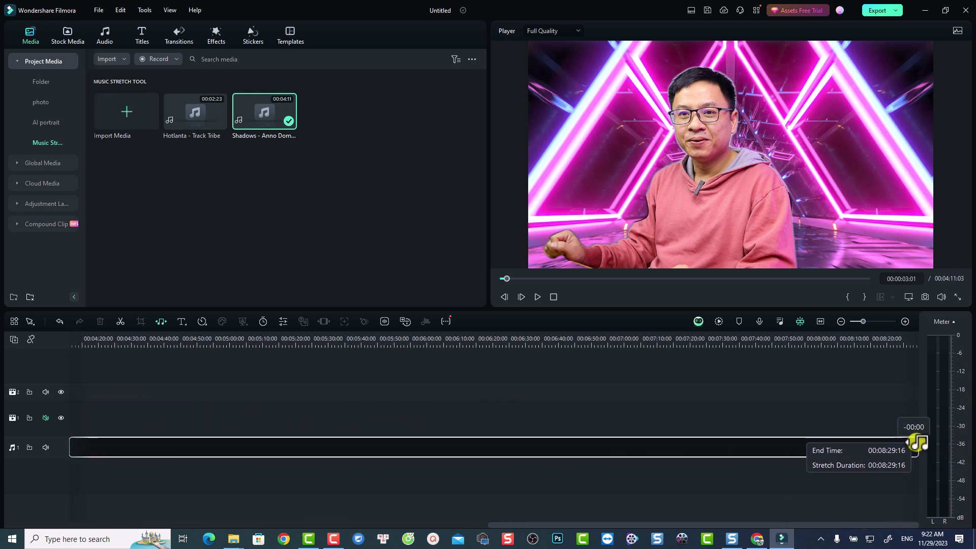
{"action": "left_click_drag", "start_coordinate": [915, 442], "coordinate": [915, 442]}
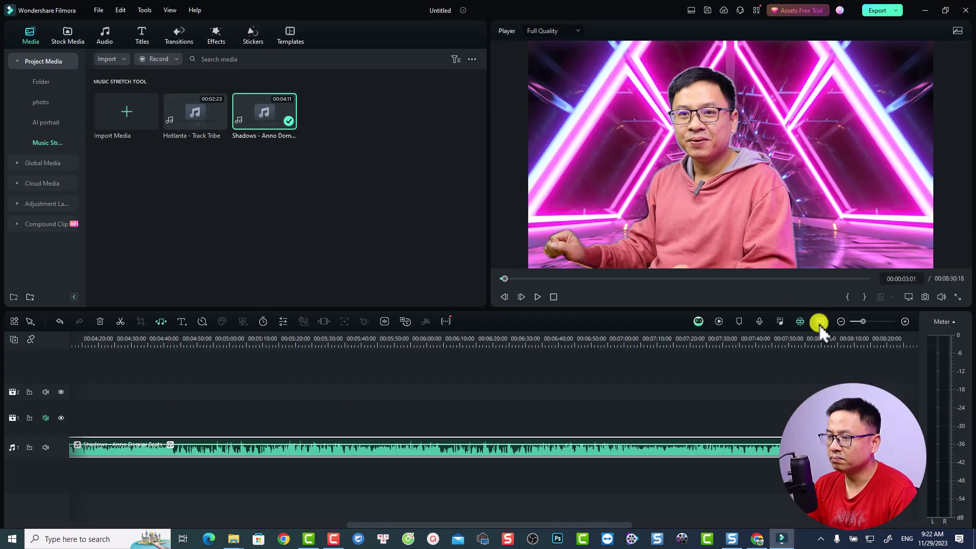
{"action": "left_click", "coordinate": [819, 322]}
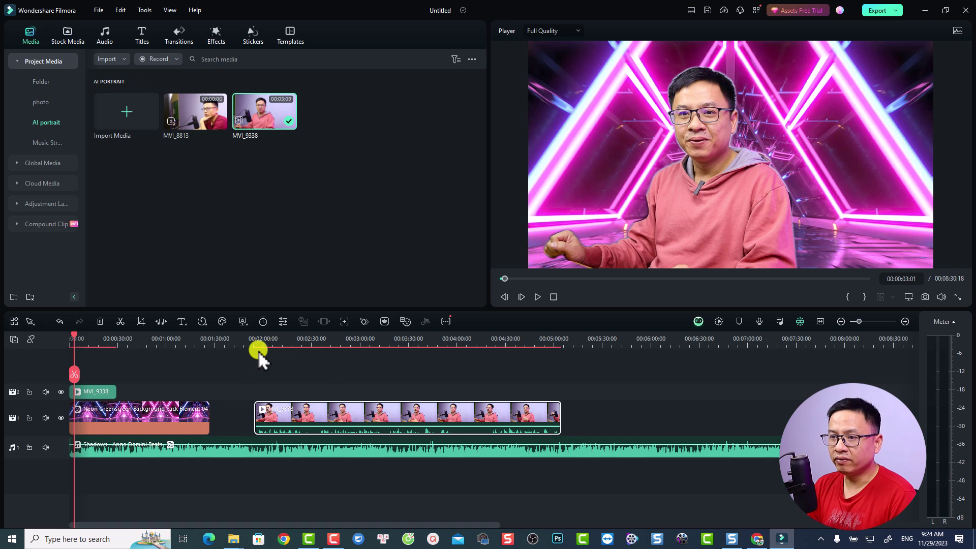
Play the timeline from just before the second MVI_9338 clip, stop at about 00:02:02:00, and select that clip
{"action": "left_click", "coordinate": [252, 339]}
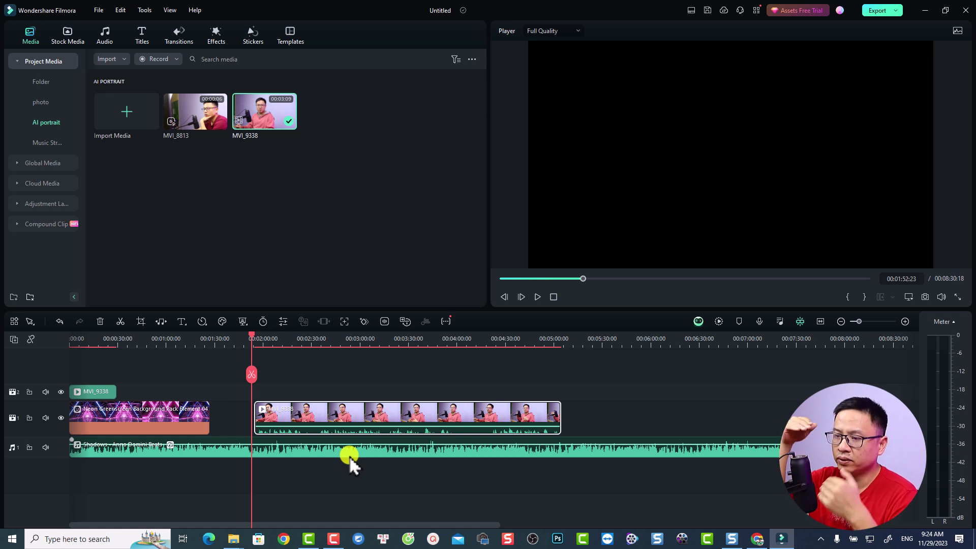
{"action": "key", "text": "space"}
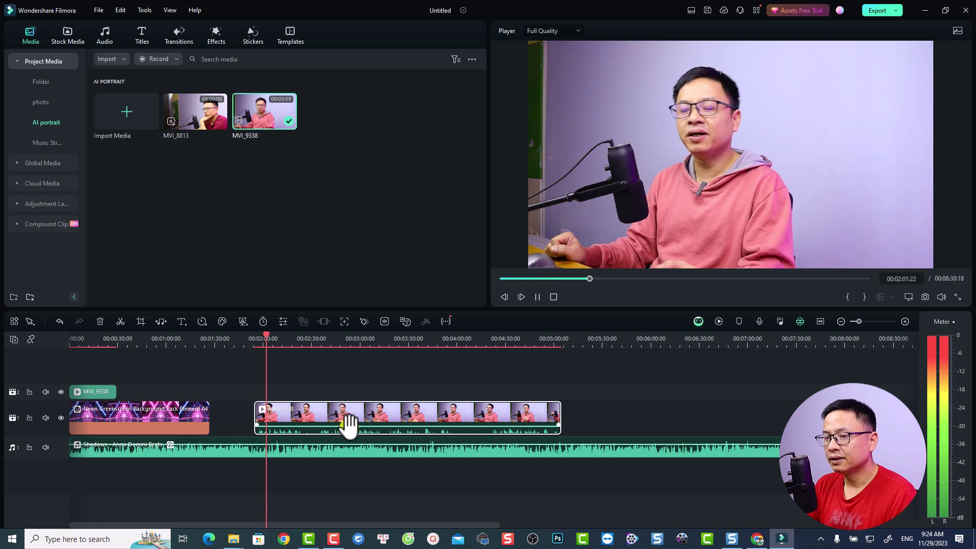
{"action": "key", "text": "space"}
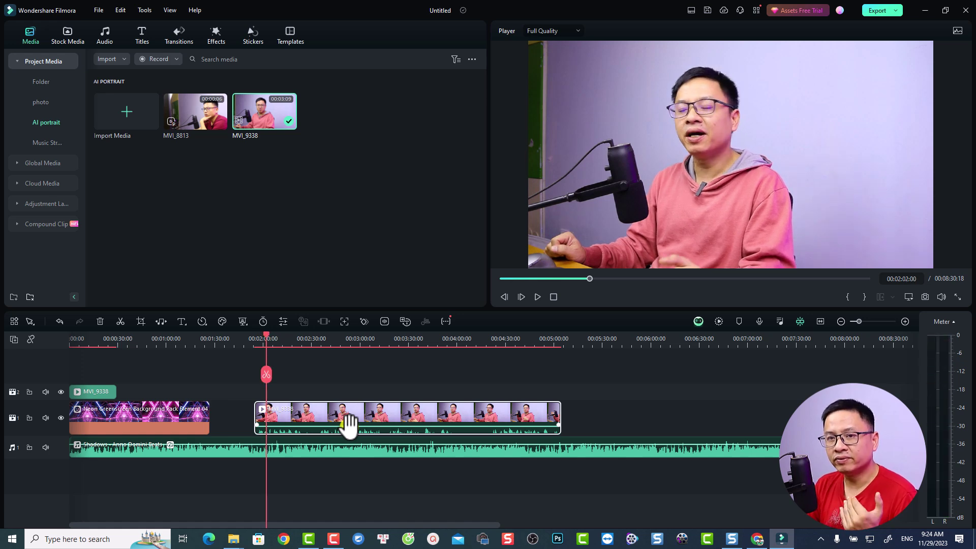
{"action": "left_click", "coordinate": [305, 409]}
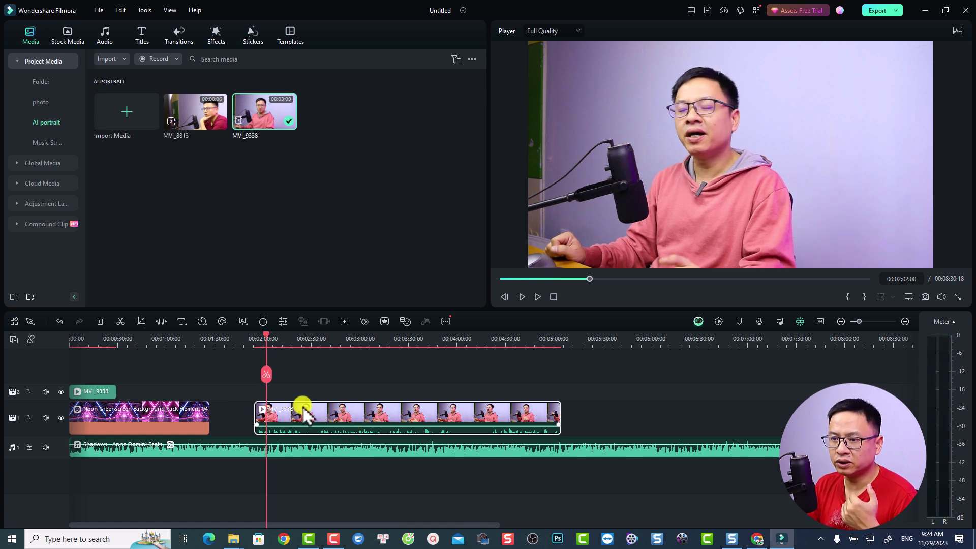
Enable Audio Ducking on the second MVI_9338 clip and set its level to 60%
{"action": "double_click", "coordinate": [302, 407]}
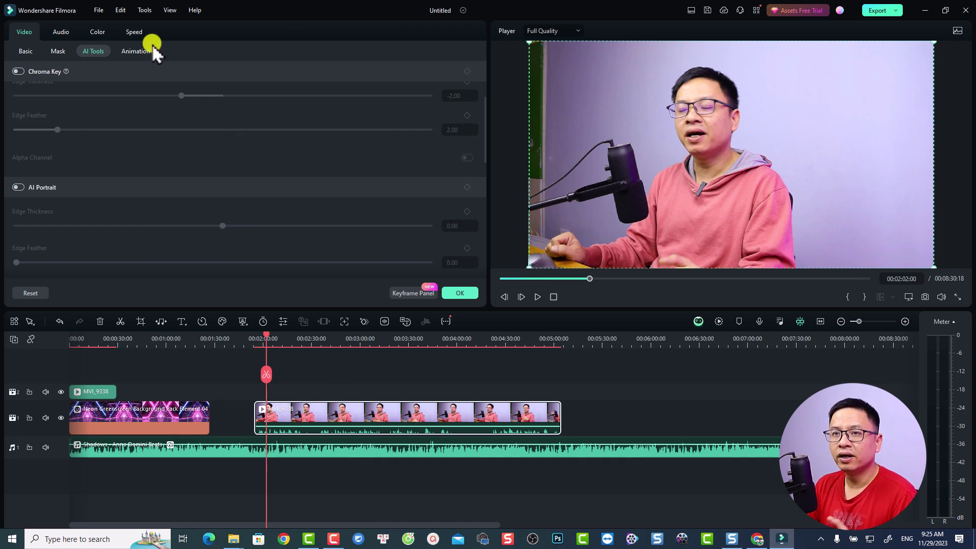
{"action": "left_click", "coordinate": [61, 32]}
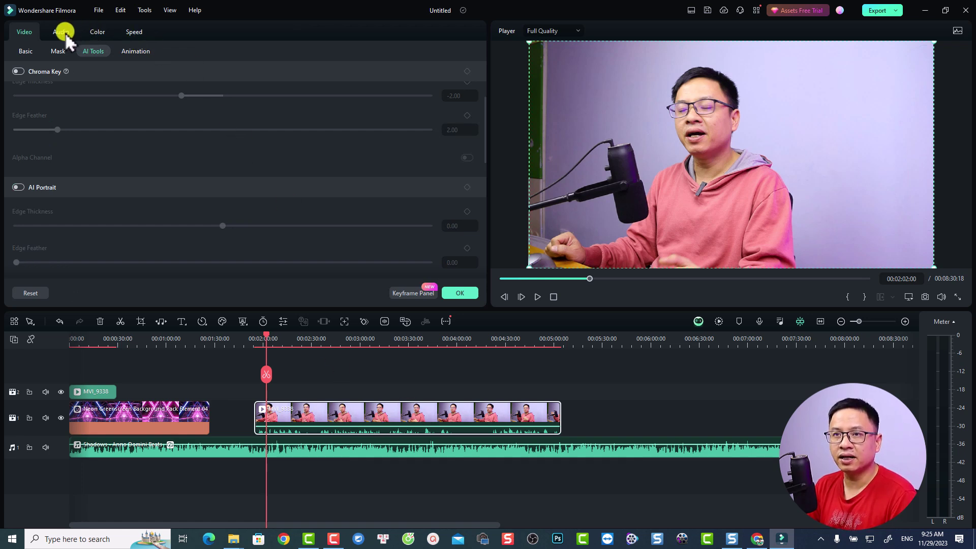
{"action": "scroll", "coordinate": [311, 206], "scroll_direction": "down", "scroll_amount": 3}
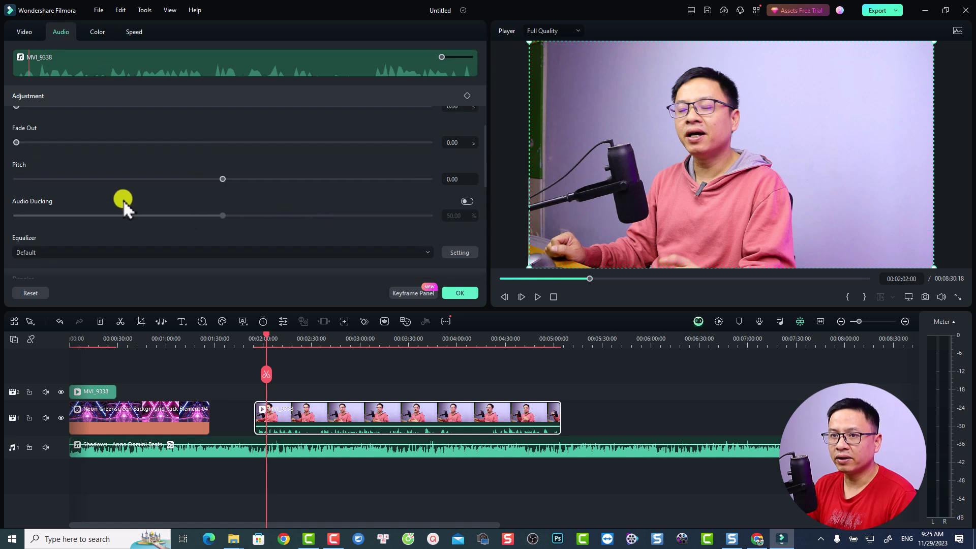
{"action": "left_click", "coordinate": [466, 200]}
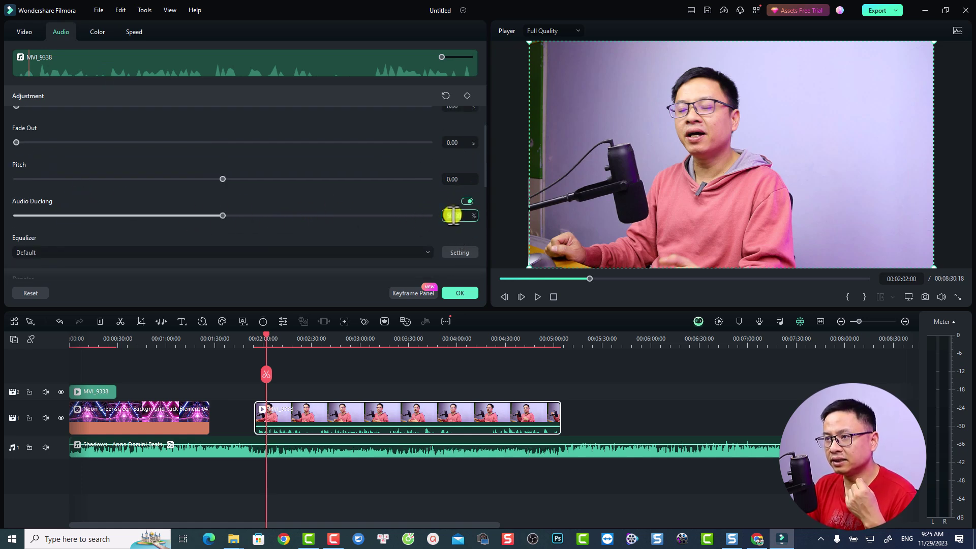
{"action": "left_click", "coordinate": [453, 216]}
{"action": "key", "text": "BackSpace"}
{"action": "type", "text": "60.00"}
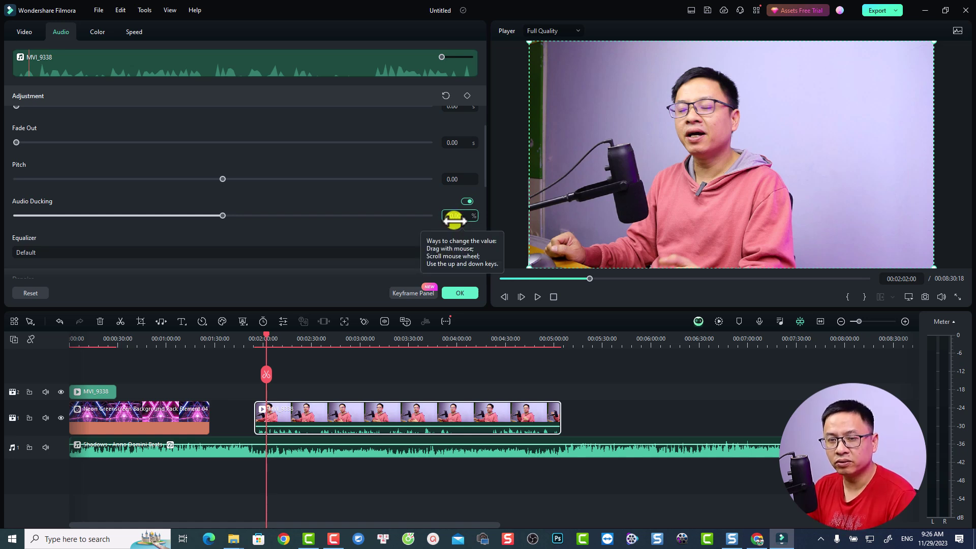
{"action": "key", "text": "Return"}
Play the timeline from about 00:01:51:01 to hear the ducked music under the speech, and stop at about 00:02:00:14
{"action": "left_click", "coordinate": [248, 342]}
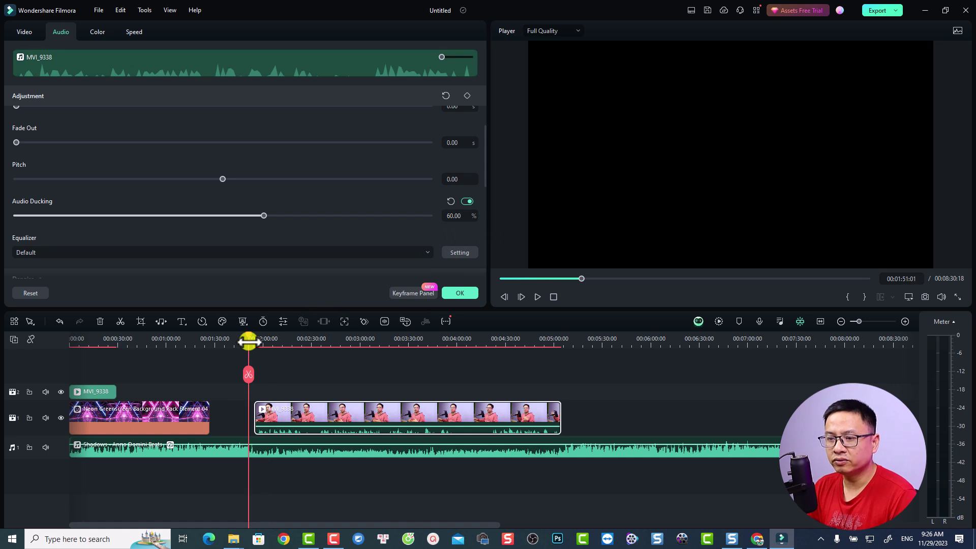
{"action": "key", "text": "space"}
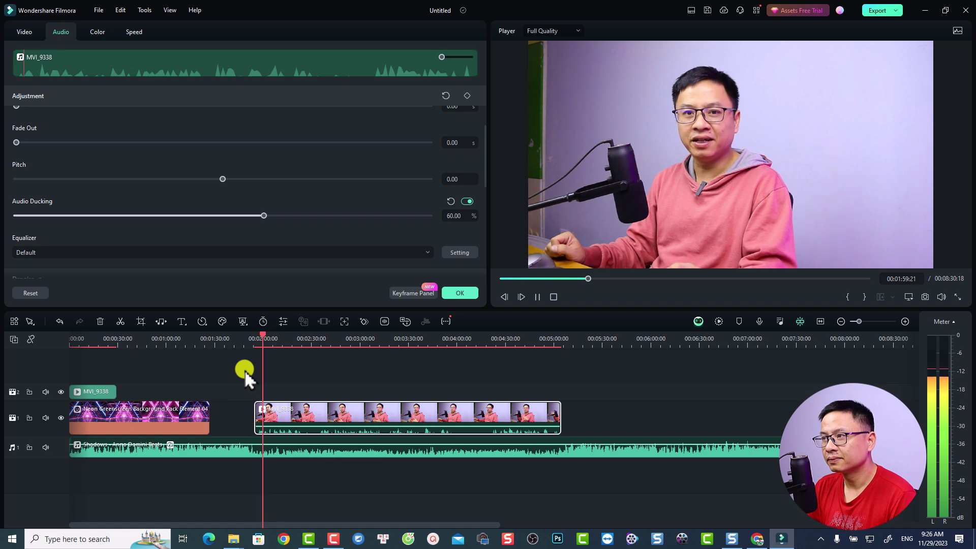
{"action": "key", "text": "space"}
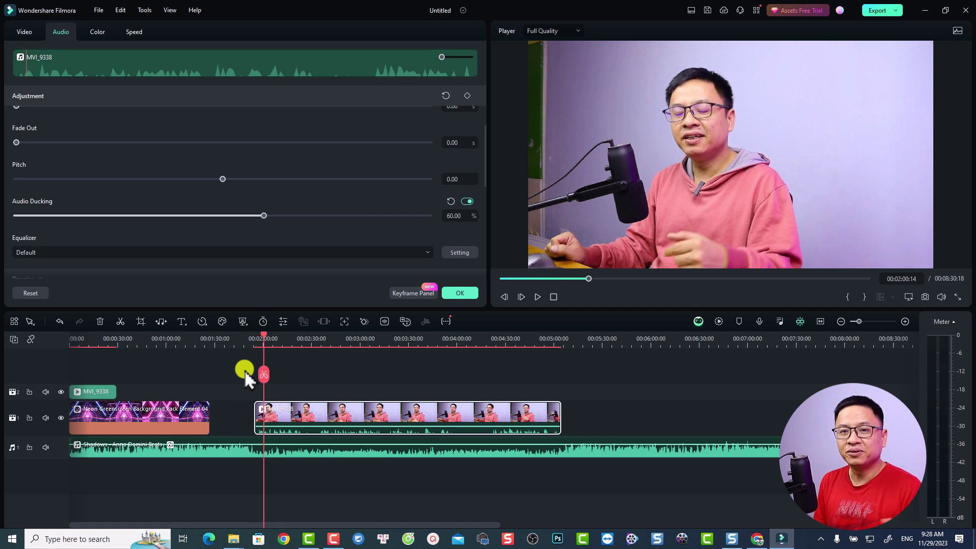